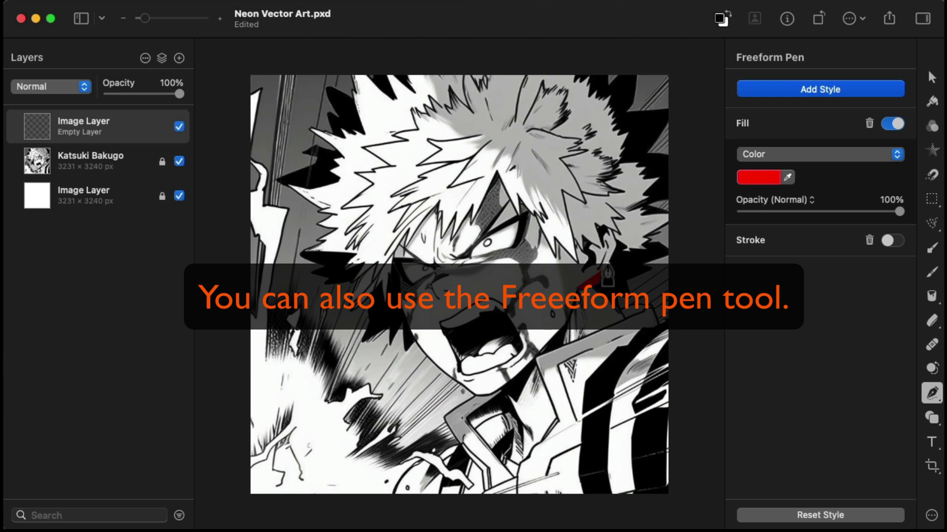
- Try tracing the character's ear with the red-filled Freeform Pen, and undo the attempt
left_click_drag(607, 277, 615, 259)
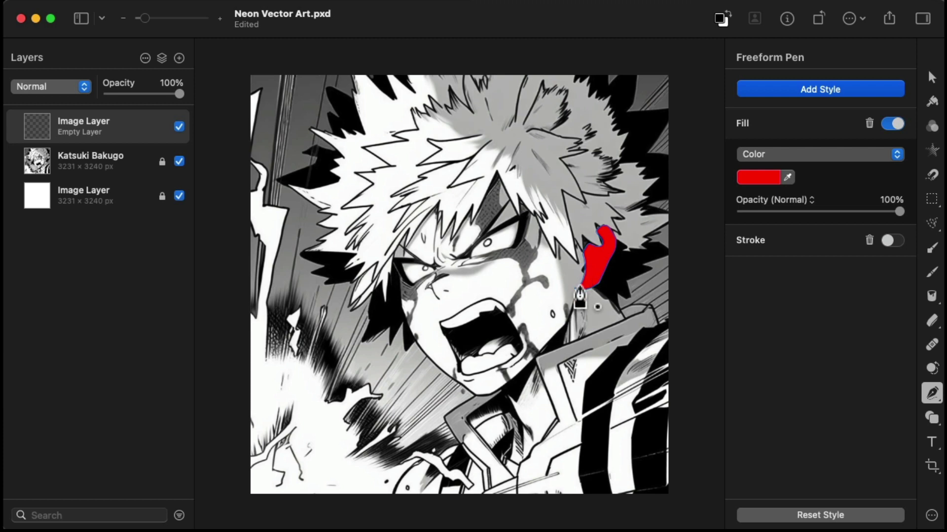
left_click_drag(580, 295, 581, 289)
key("super+z")
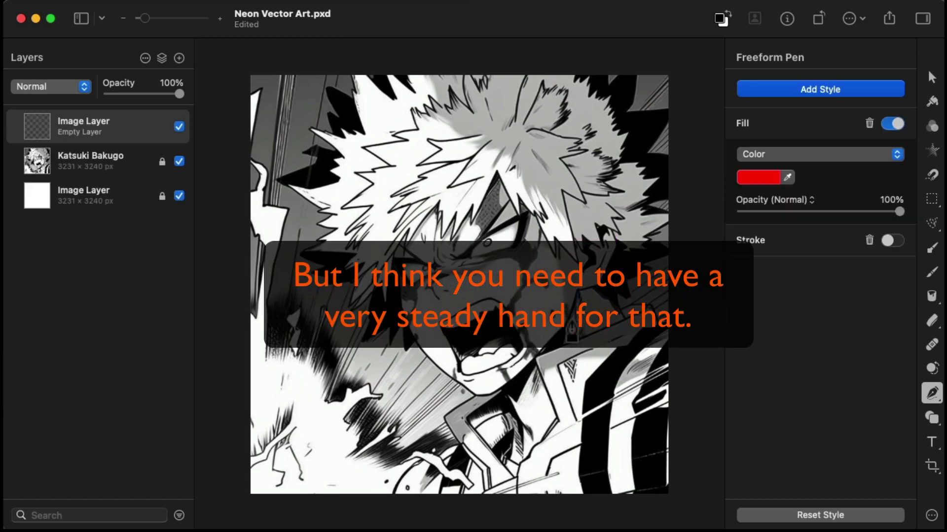
- Try tracing the whole face, from the jaw around the hairline to the ear, with the red-filled Freeform Pen
left_click_drag(571, 326, 562, 340)
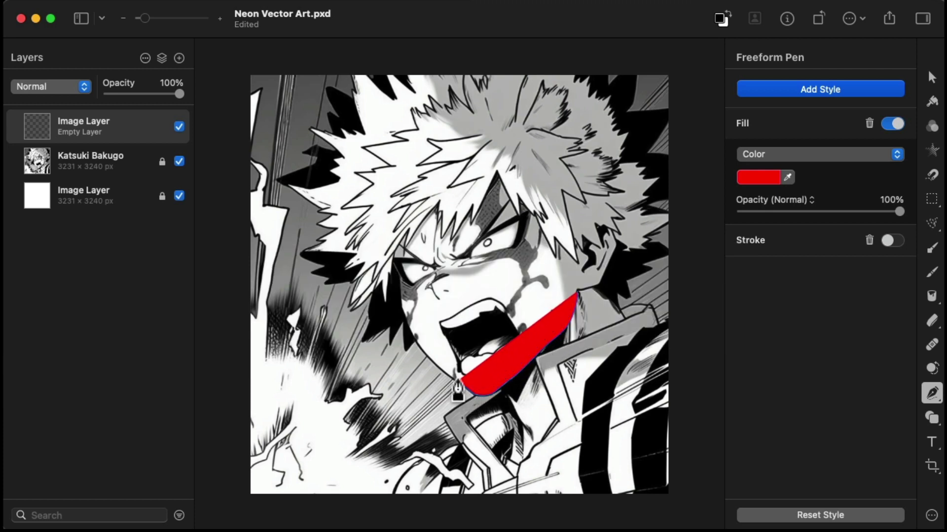
left_click_drag(458, 392, 411, 340)
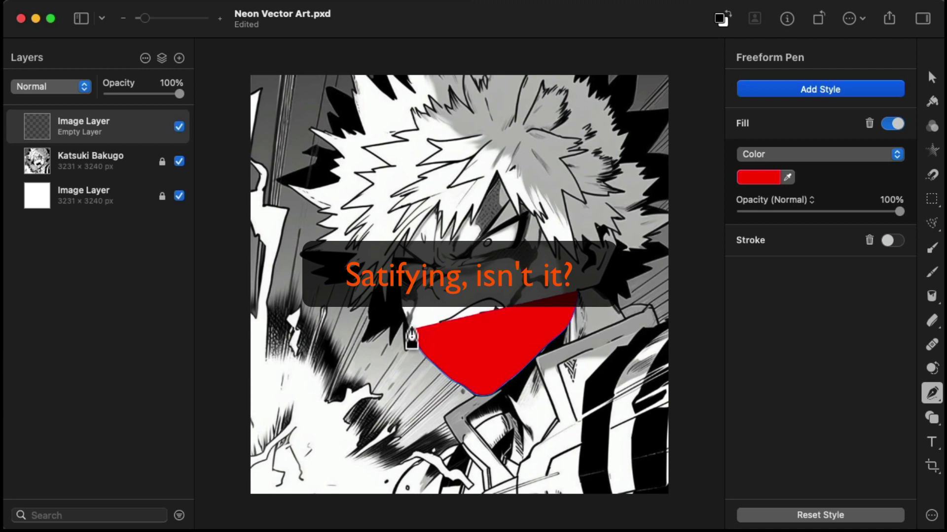
mouse_move(404, 298)
left_mouse_down()
mouse_move(399, 247)
mouse_move(412, 230)
mouse_move(406, 248)
mouse_move(417, 243)
mouse_move(439, 210)
mouse_move(442, 231)
mouse_move(444, 213)
mouse_move(617, 254)
left_mouse_up()
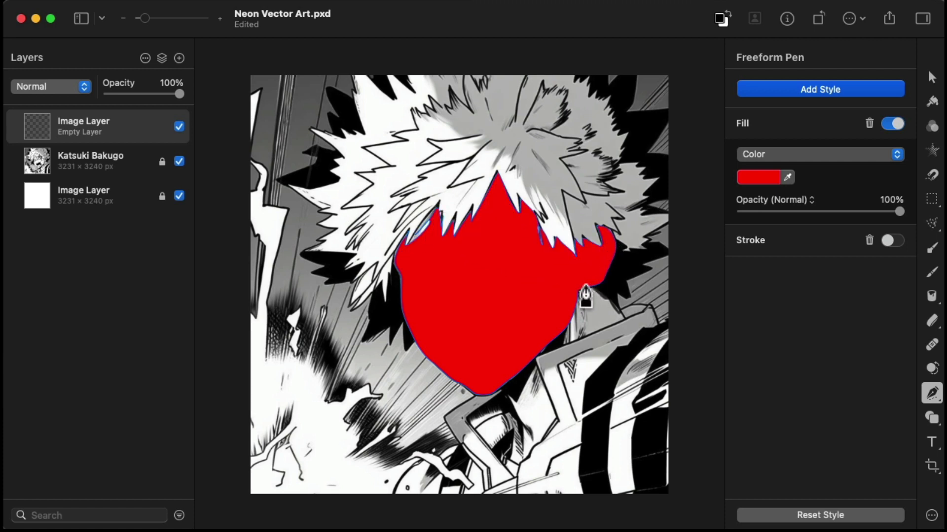
left_click_drag(580, 296, 613, 226)
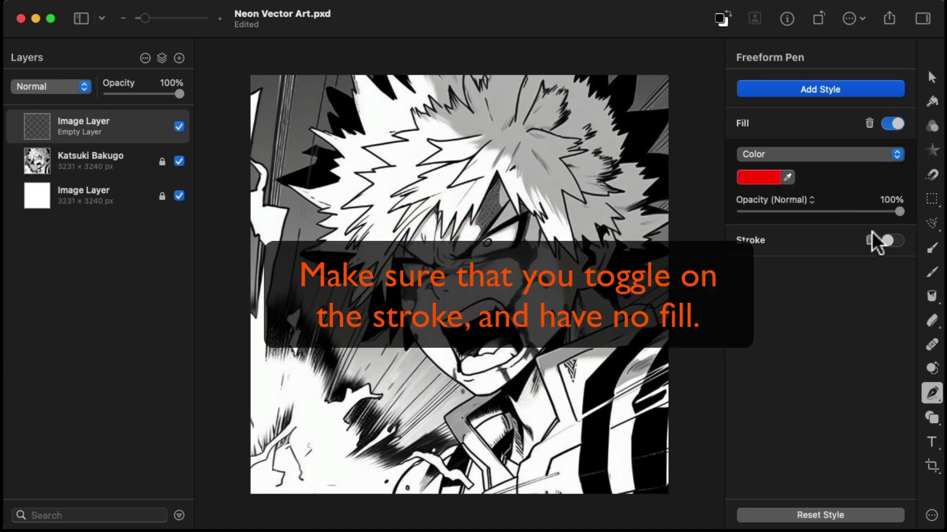
- Turn on the pen's stroke, turn off its fill, and set the stroke width to 10 px
left_click(890, 241)
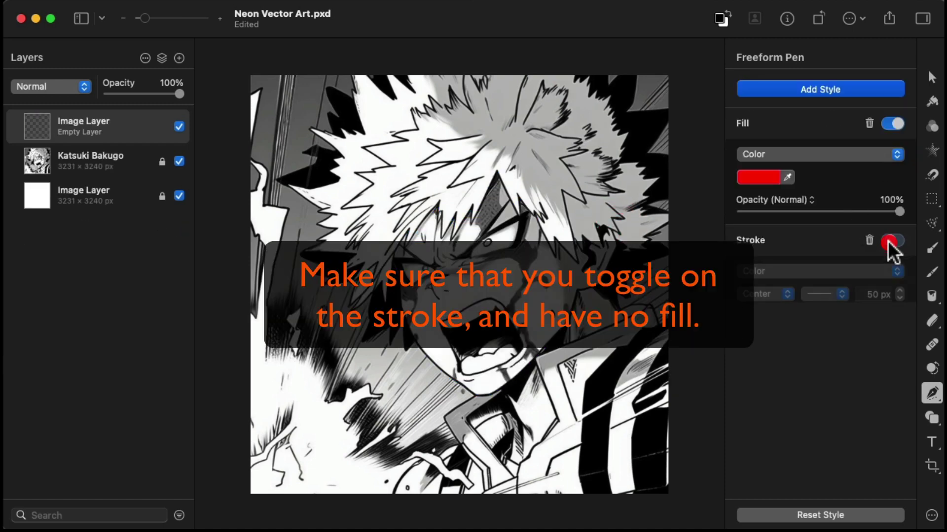
left_click(878, 209)
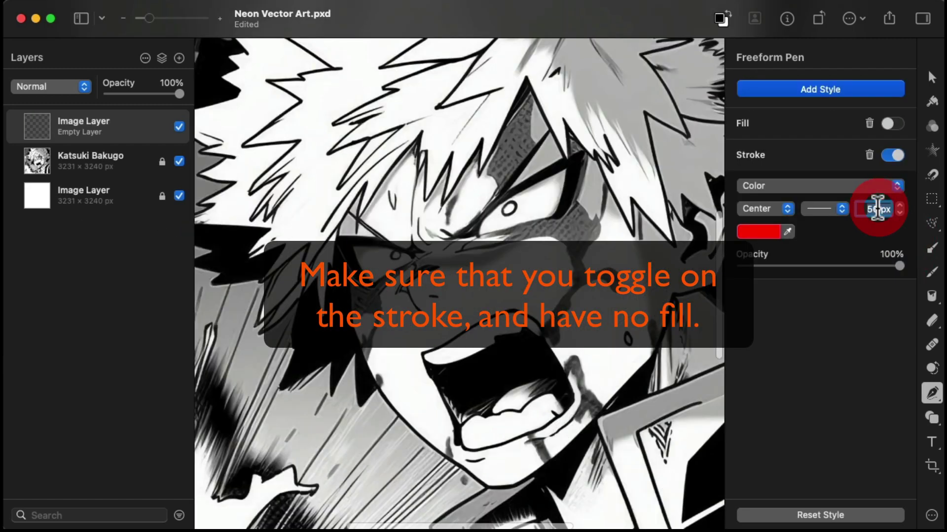
type("10")
key("Return")
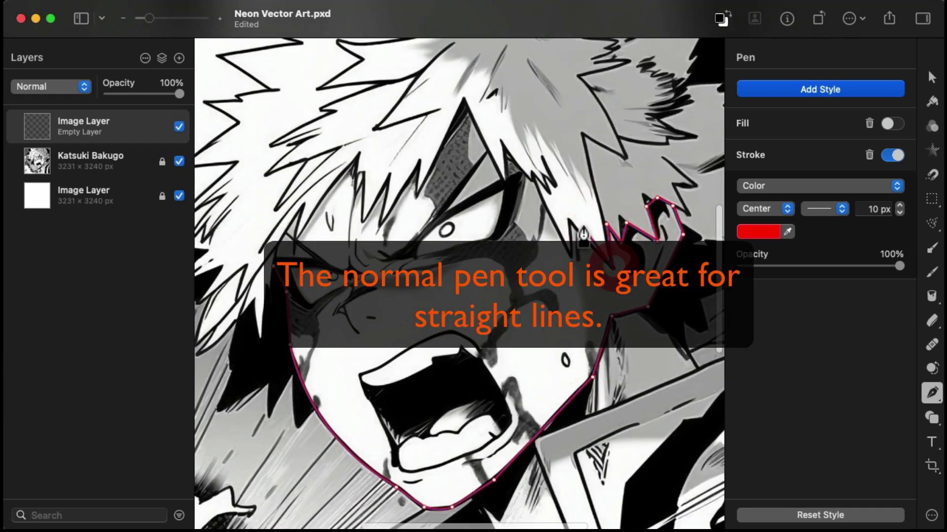
- Try tracing the jagged hairline across the forehead with straight Pen tool segments as part of the face outline
left_click(572, 252)
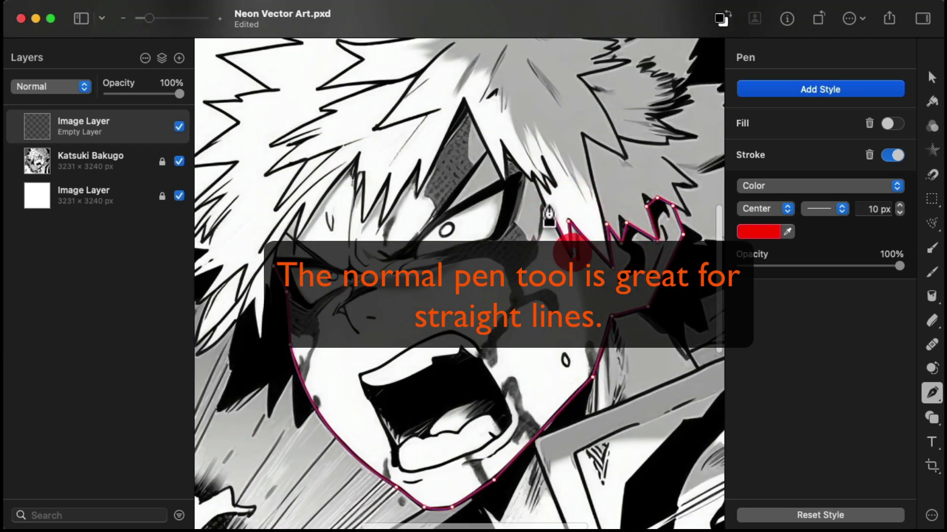
left_click(463, 99)
left_click(418, 193)
left_click(420, 160)
left_click(381, 225)
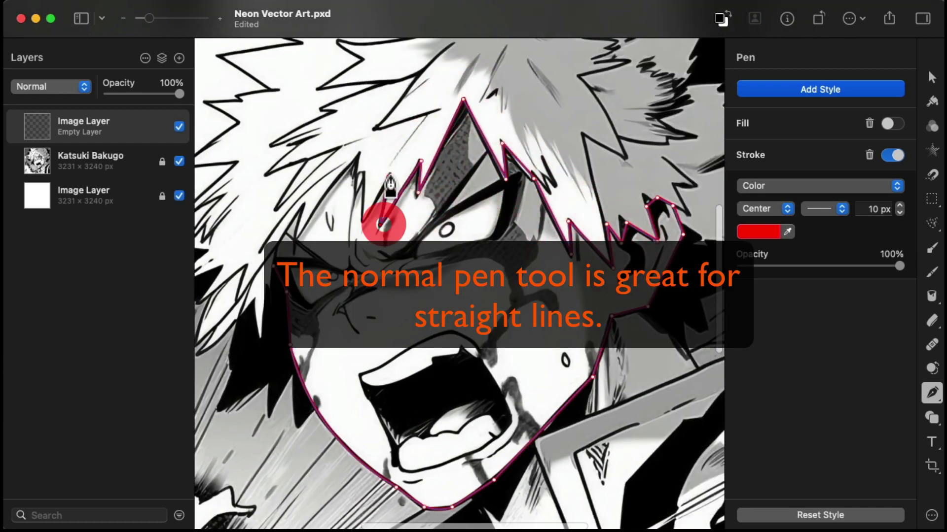
left_click(387, 176)
left_click(363, 221)
left_click(366, 171)
left_click(354, 188)
left_click(300, 237)
left_click(304, 203)
- Start a Pen path where the ear meets the jaw and trace around the outer and upper edge of the ear
left_click_drag(150, 18, 158, 20)
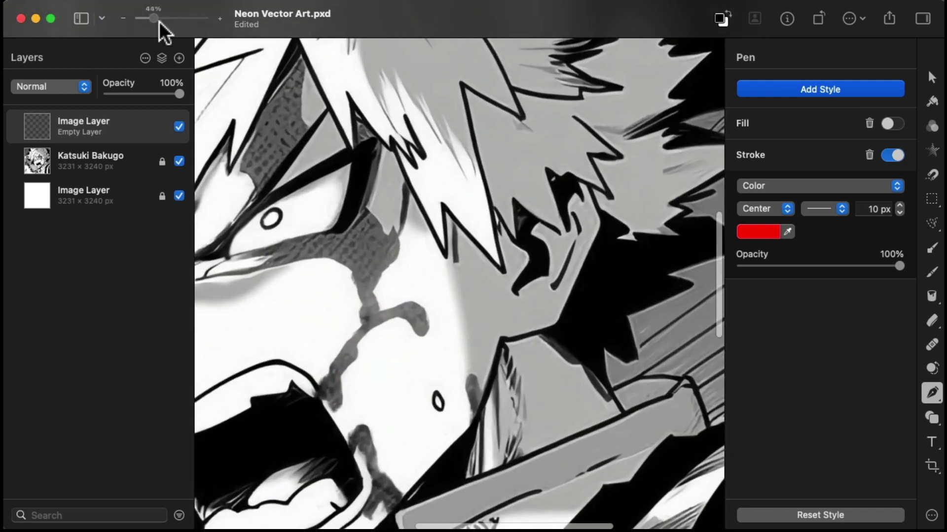
scroll(320, 222, "right", 3)
left_click(379, 330)
left_click(389, 333)
left_click(446, 317)
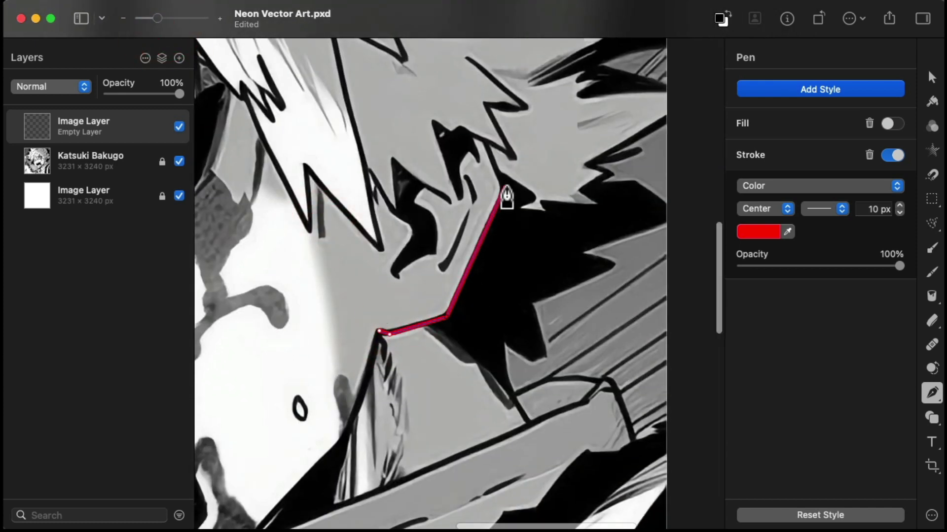
left_click(485, 140)
left_click(460, 126)
left_click(440, 140)
left_click(458, 200)
left_click(413, 179)
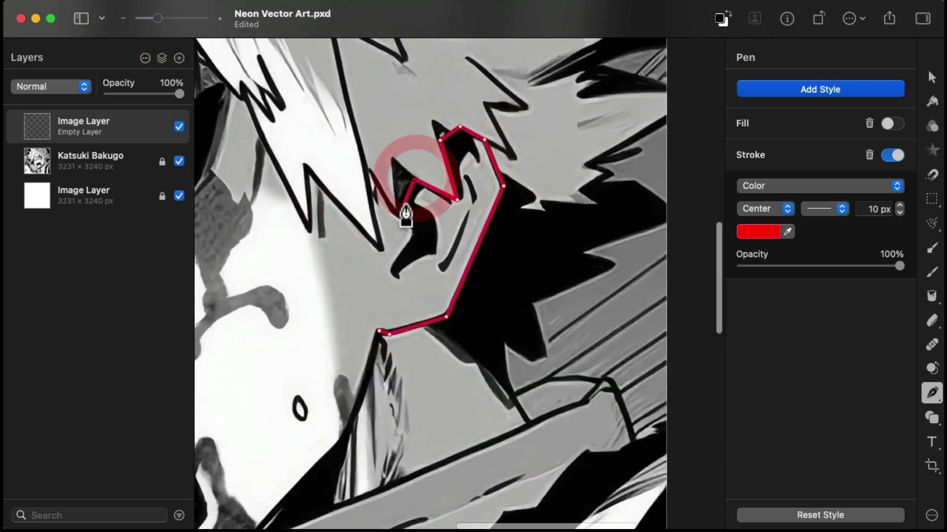
- Continue the path along the pointed hair strands between the ear and the nearer eye
left_click(400, 202)
left_click(369, 174)
left_click(381, 249)
left_click(308, 169)
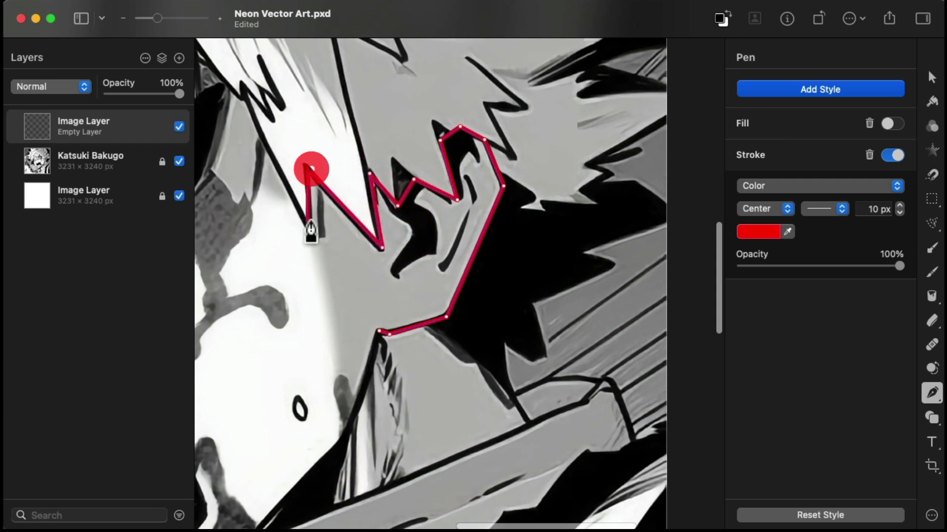
left_click_drag(280, 190, 494, 348)
left_click(459, 253)
left_click(455, 255)
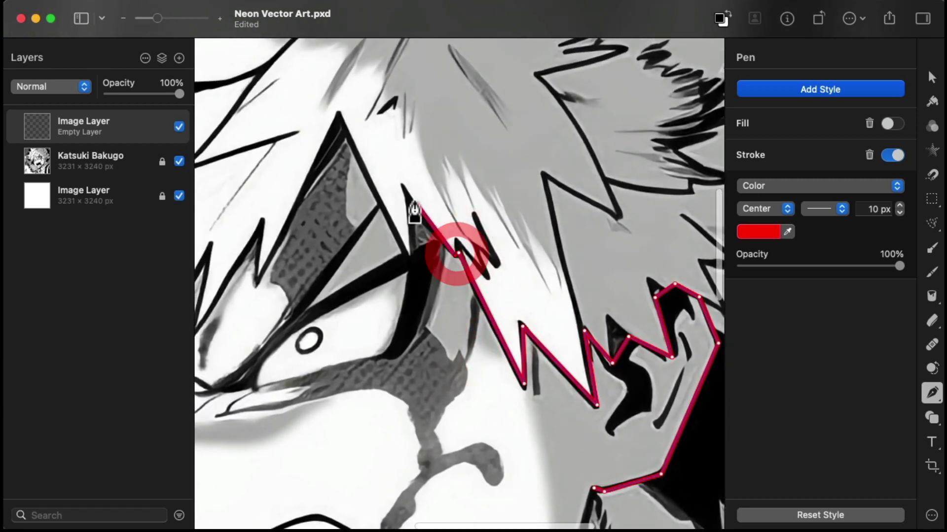
- Extend the path around the tall hair gap at the middle of the forehead to the next strand tip
left_click(404, 191)
left_click(413, 255)
left_click(338, 117)
left_click(258, 281)
left_click(263, 223)
- Trace the zigzag hair tips above the nose and follow the fringe down toward the far eye
scroll(263, 227, "left", 5)
scroll(263, 227, "down", 3)
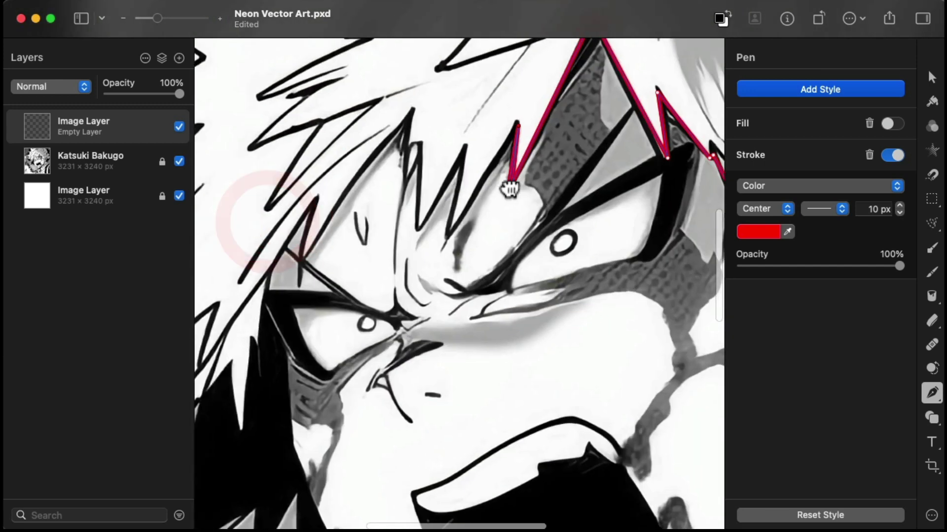
left_click(450, 235)
left_click(465, 147)
left_click(419, 228)
left_click(420, 144)
left_click(407, 182)
left_click(412, 110)
left_click(304, 260)
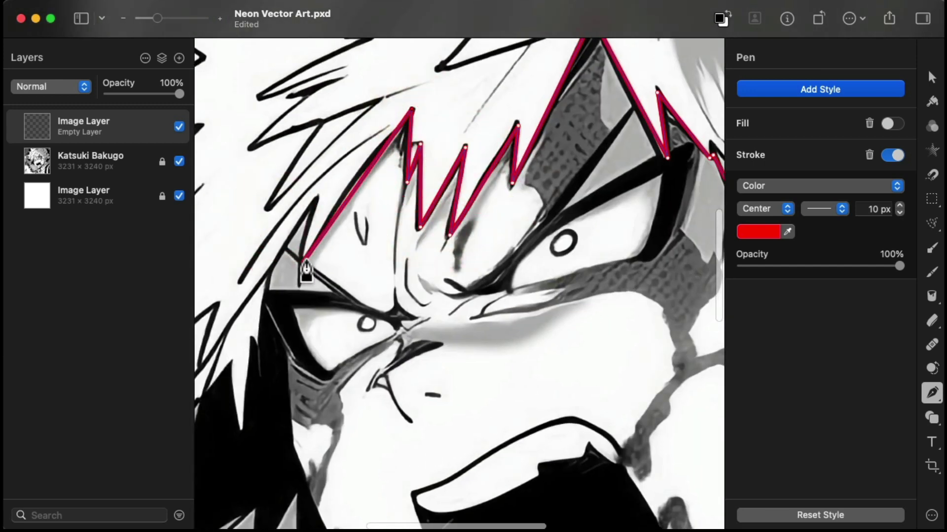
- Carry the path past the far eye and curve it down the cheek toward the chin
left_click(319, 198)
left_click(264, 304)
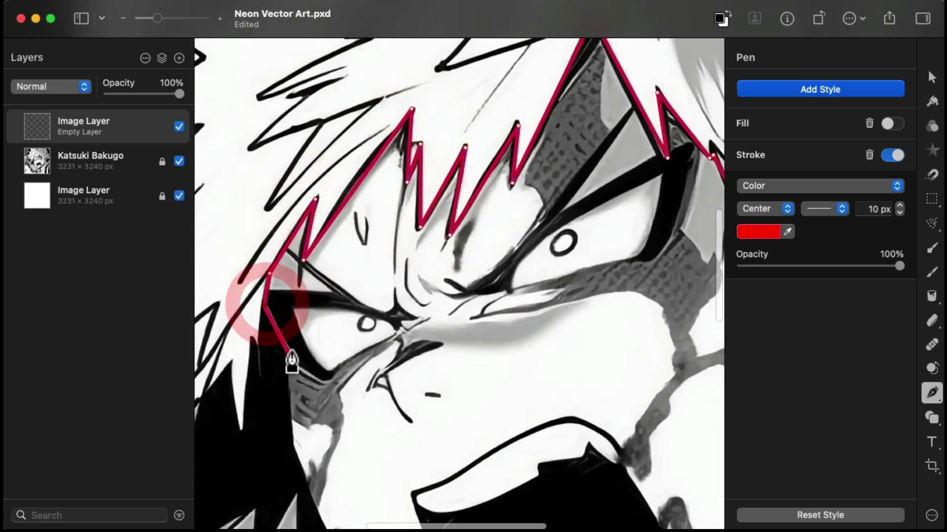
left_click(290, 355)
left_click(292, 439)
scroll(292, 439, "down", 5)
mouse_move(439, 427)
left_mouse_down()
mouse_move(586, 515)
mouse_move(449, 439)
left_mouse_up()
left_click(447, 432)
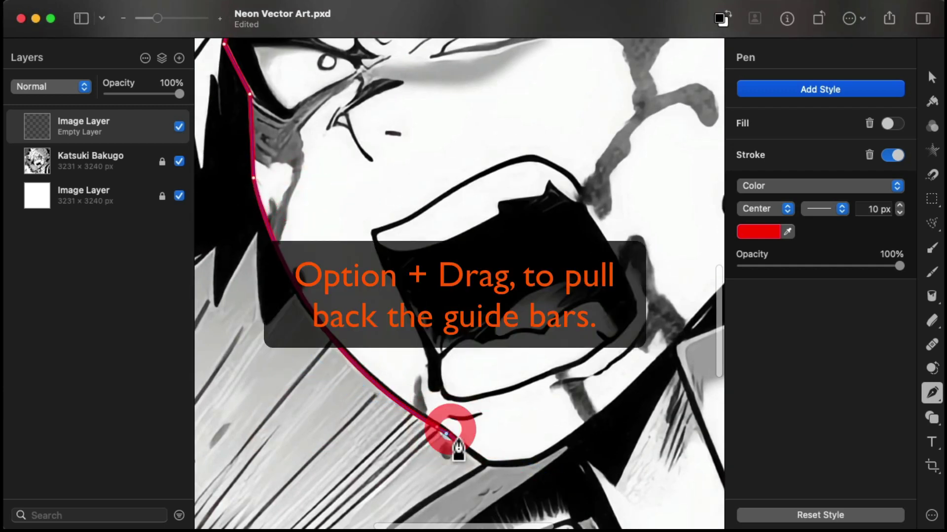
- Trace the chin and curve the path up the jaw to the ear to close the face outline
left_click(482, 463)
left_click_drag(529, 462, 545, 452)
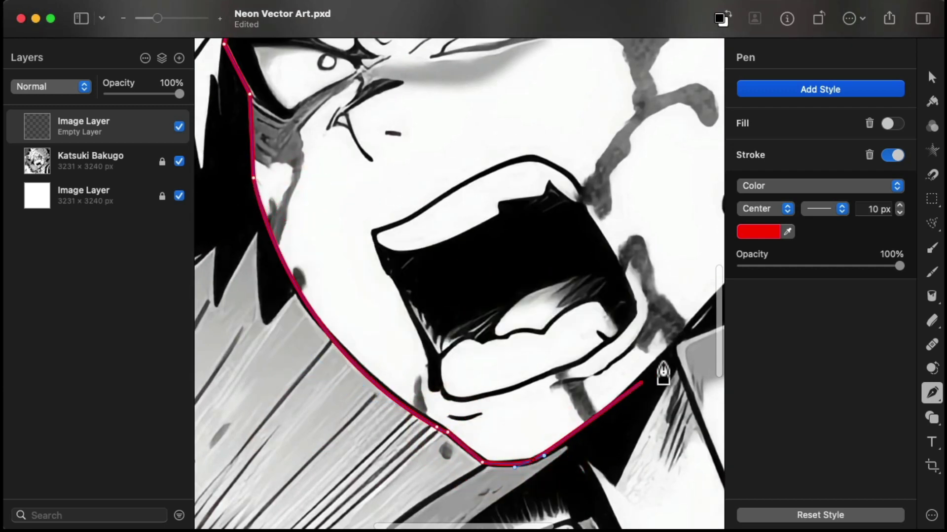
scroll(661, 361, "right", 5)
left_click_drag(622, 270, 762, 106)
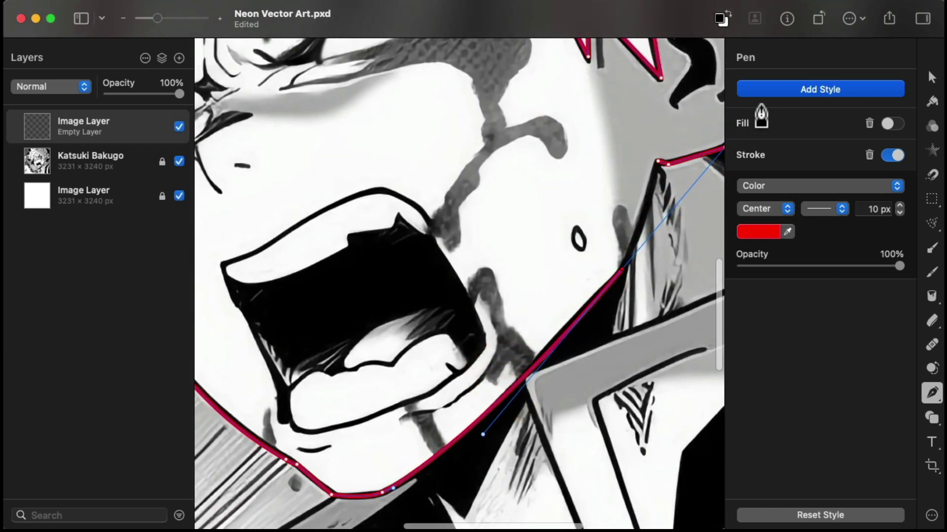
scroll(659, 236, "up", 5)
left_click_drag(659, 237, 533, 368)
left_click(558, 298)
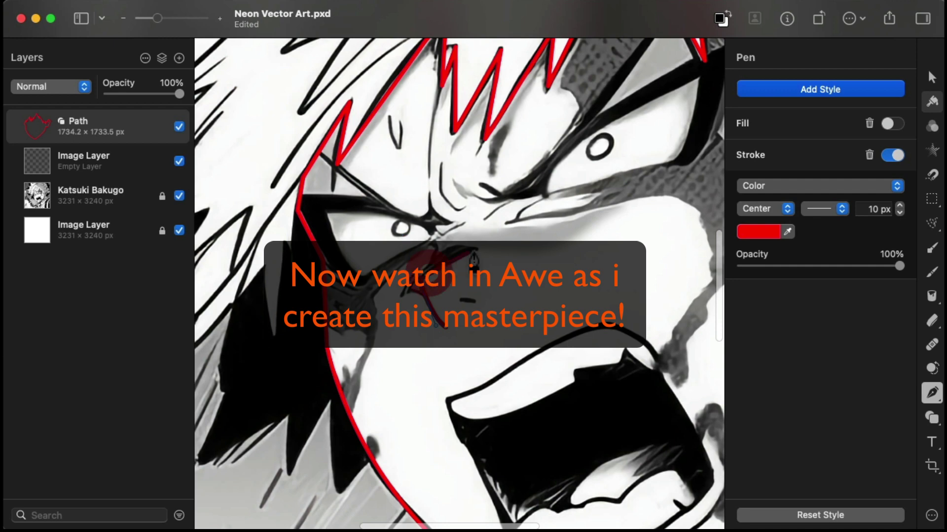
- Trace the nose lines, and outline the open mouth with a separate curved Pen path
left_click(488, 246)
left_click(474, 232)
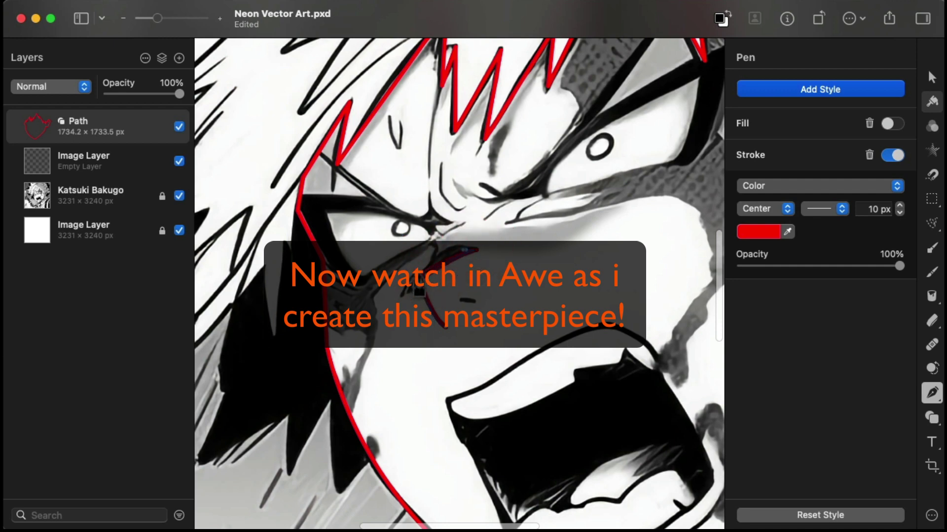
left_click(522, 311)
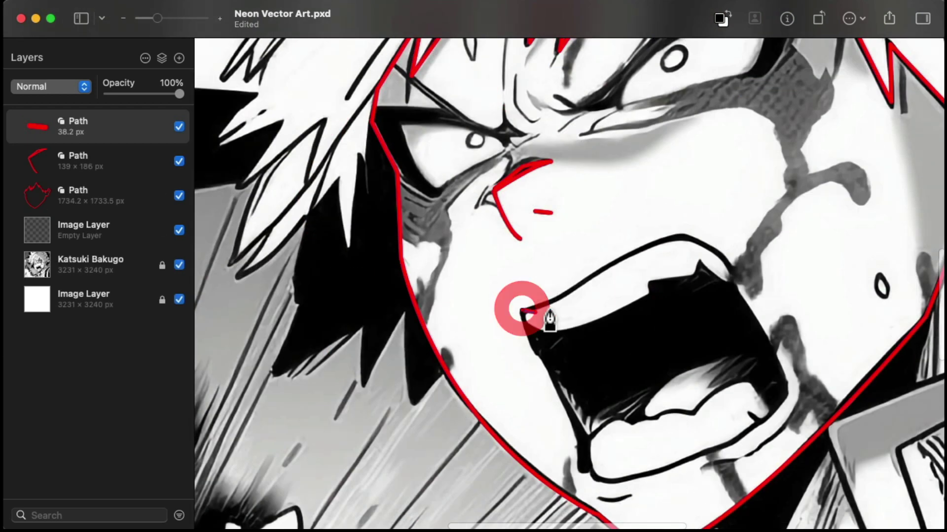
left_click_drag(609, 265, 690, 238)
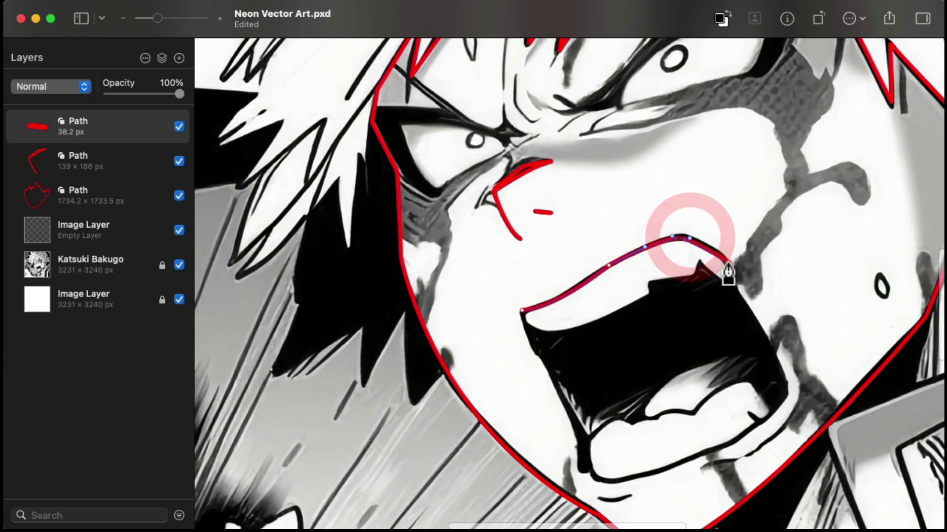
left_click(728, 270)
left_click(781, 367)
left_click_drag(762, 421, 720, 445)
left_click_drag(667, 467, 586, 443)
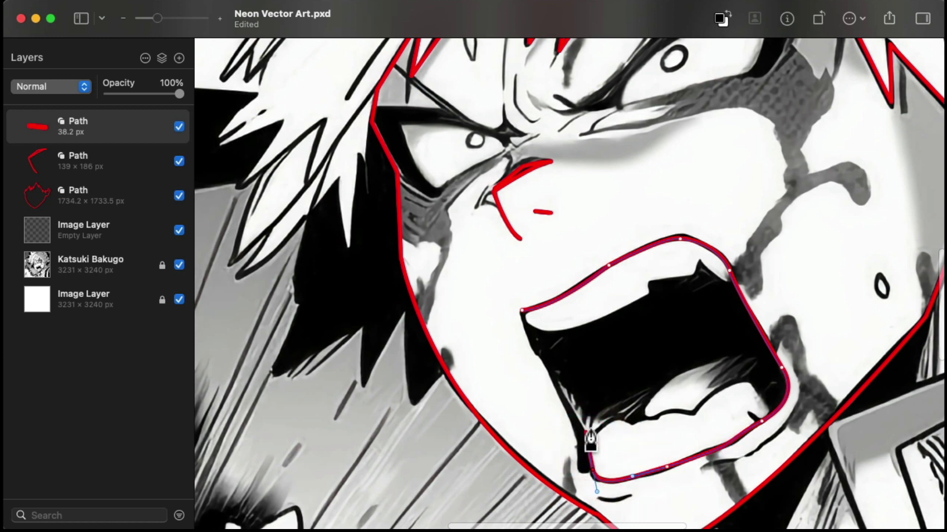
left_click(538, 350)
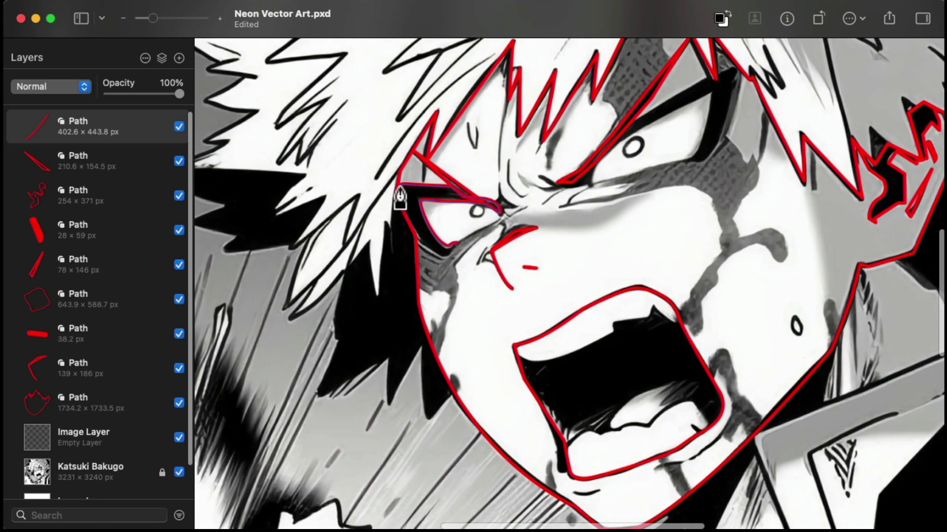
- Outline the dark lash shapes of both eyes and trace the small creases at the bridge of the nose
left_click(454, 252)
scroll(459, 263, "right", 5)
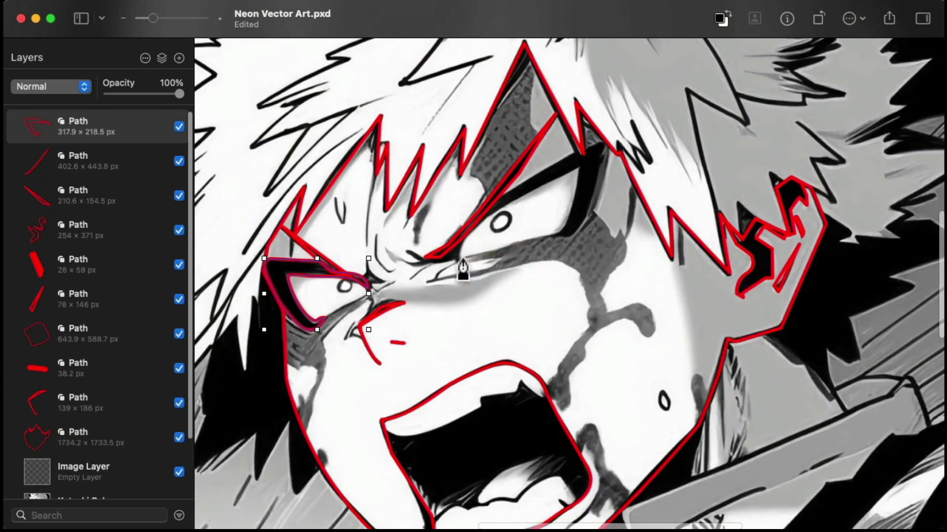
left_click(545, 185)
key("Return")
key("super+z")
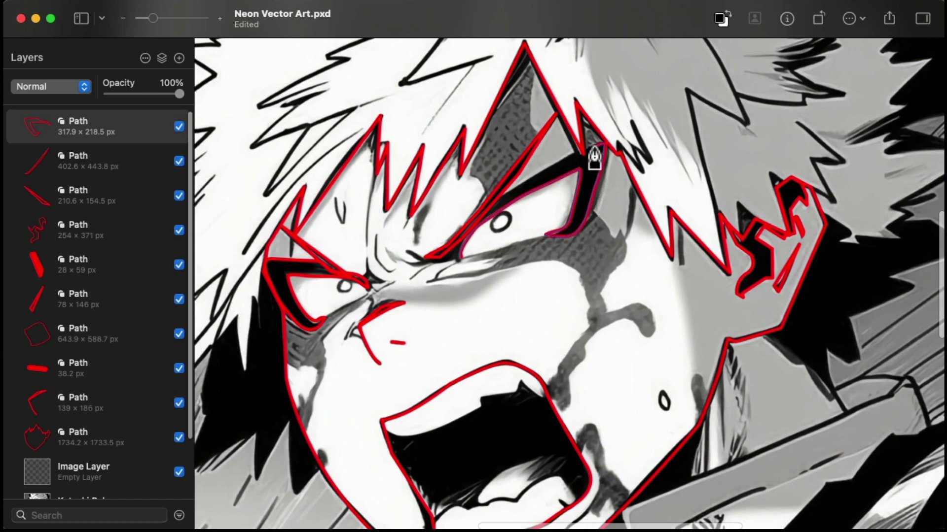
left_click(462, 258)
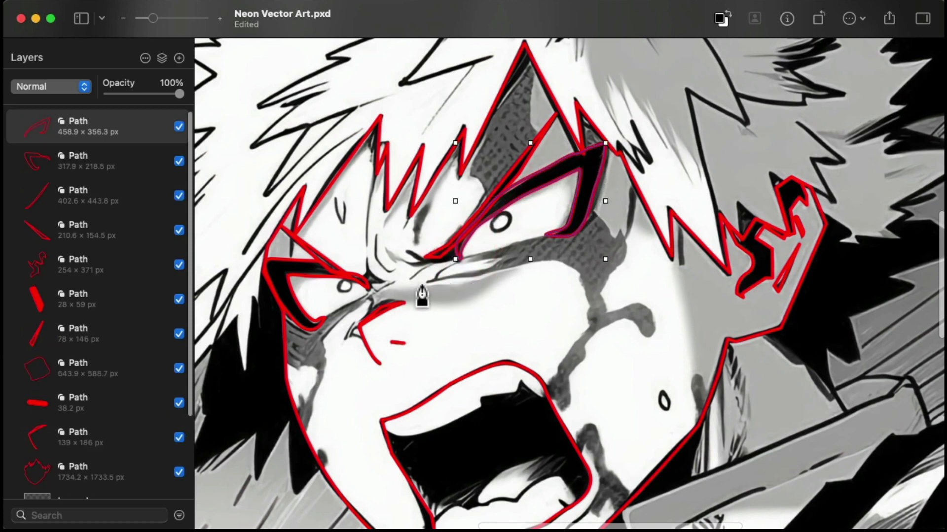
left_click(370, 280)
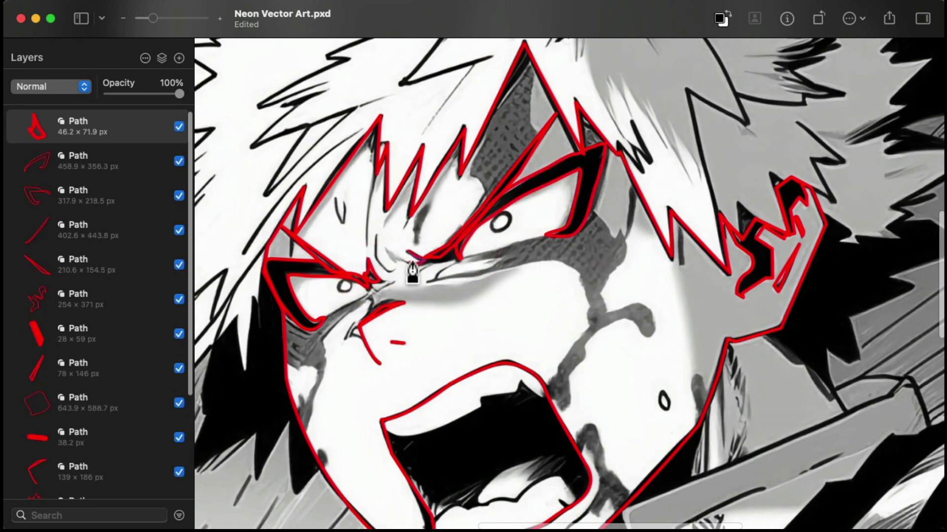
left_click(444, 267)
- Trace the inner edges of the upper and lower teeth inside the mouth outline
left_click_drag(428, 473, 498, 365)
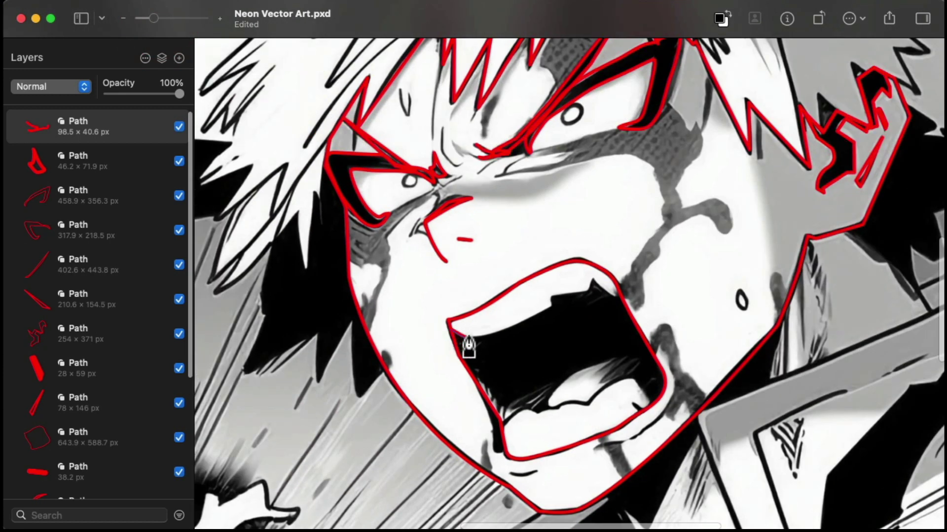
left_click(617, 291)
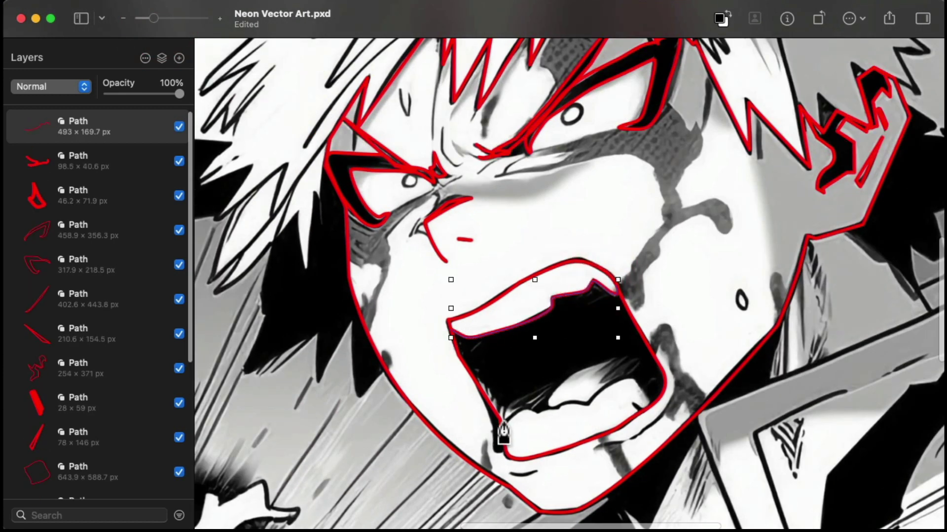
left_click(654, 401)
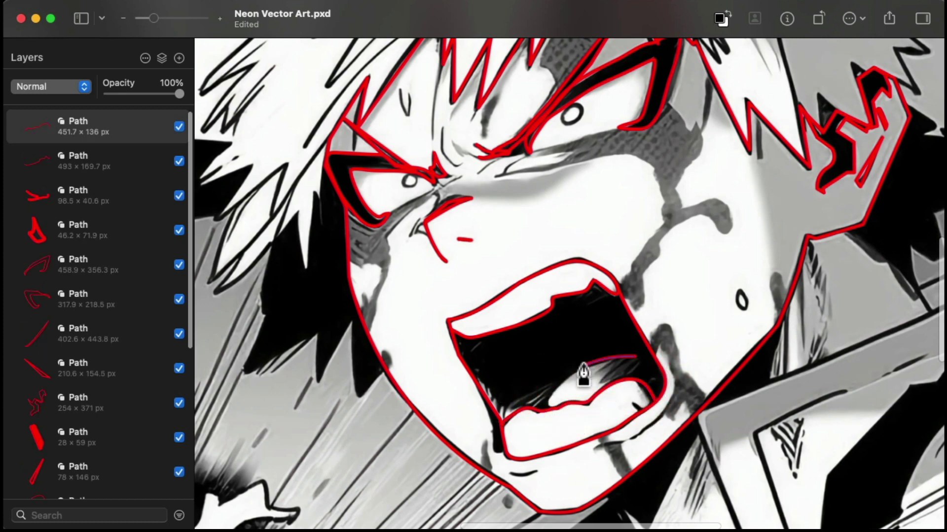
- Trace the curved upper edge of the tongue inside the mouth with the Pen tool
left_click(553, 408)
left_click_drag(541, 274, 625, 300)
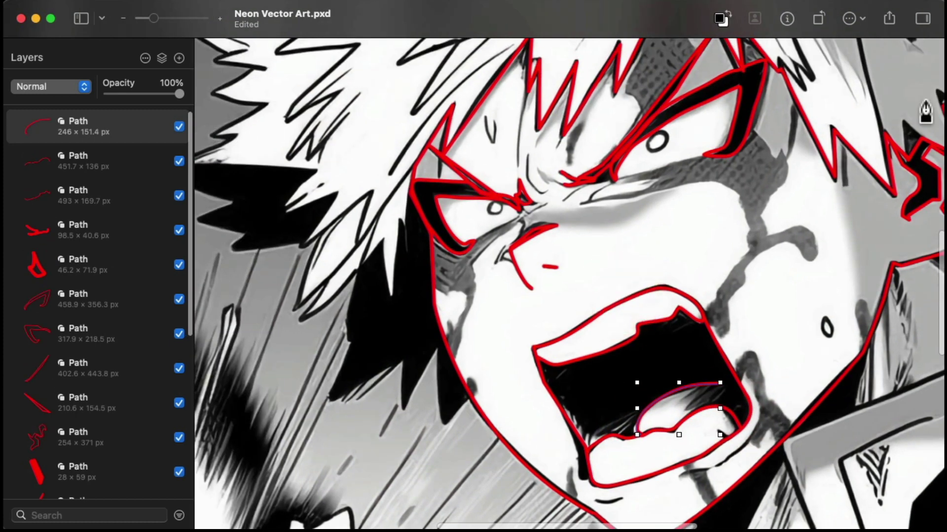
- Trace the jagged hair locks beside the face with a new Pen path, running out to the long pointed tip over the black shape
left_click(923, 19)
right_click(930, 390)
left_click(883, 425)
left_click(922, 19)
left_click_drag(470, 315, 550, 349)
scroll(548, 349, "up", 5)
scroll(549, 349, "right", 5)
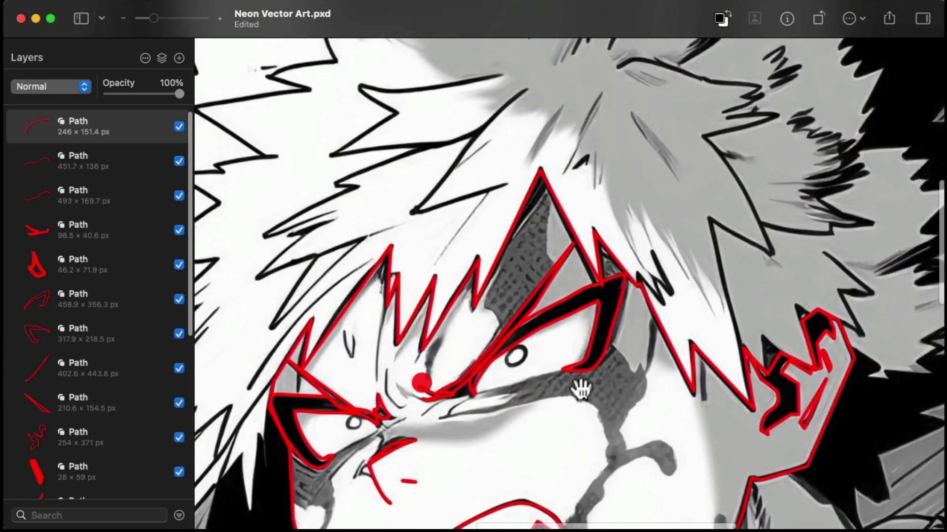
left_click(575, 162)
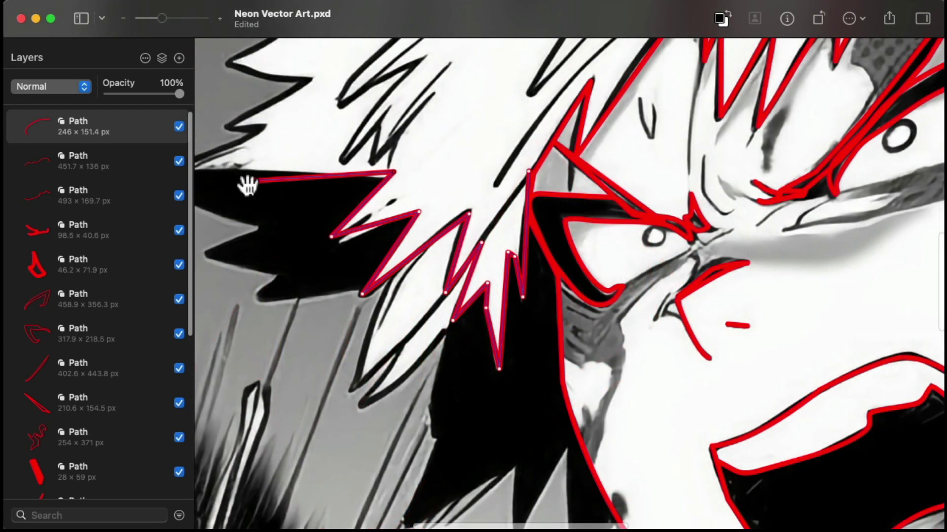
left_click(296, 174)
left_click(296, 174)
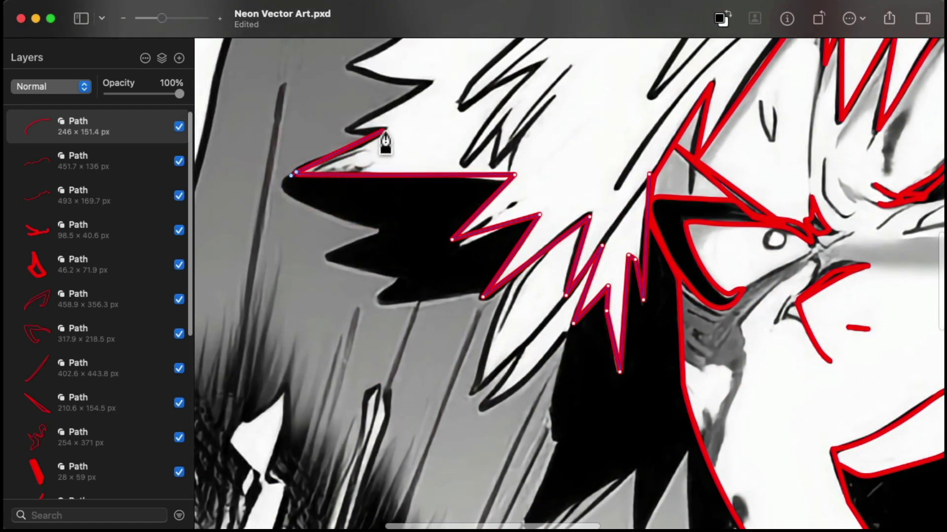
- Continue the path up the zigzag outer edge of the hair to the tip of the next long spike
scroll(369, 81, "up", 10)
left_click(369, 273)
left_click(389, 272)
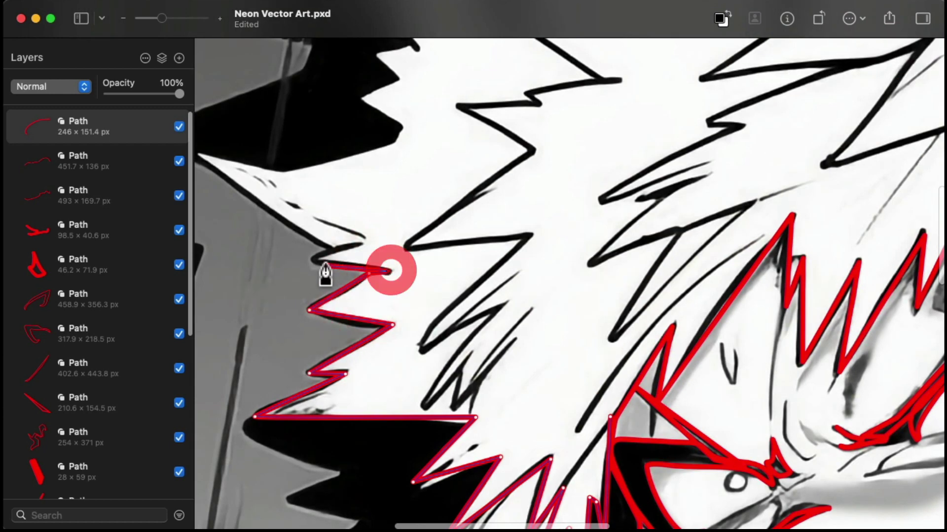
left_click(312, 259)
left_click(360, 245)
scroll(302, 241, "up", 3)
scroll(302, 241, "left", 8)
left_click(387, 232)
left_click(325, 198)
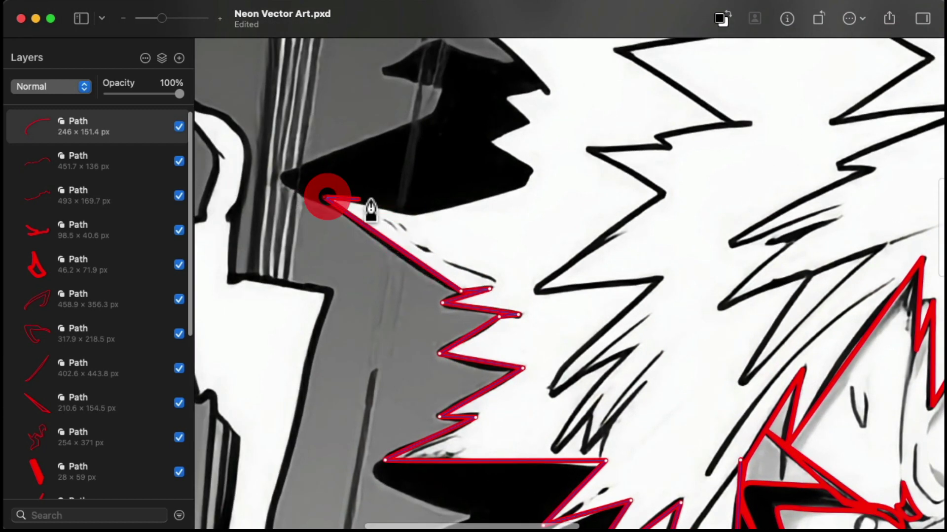
- Continue the outer hair path along the jagged inner edge of the upper black shape
left_click(413, 214)
left_click(524, 184)
left_click(534, 169)
left_click(490, 143)
left_click(529, 124)
left_click(510, 99)
left_click(540, 88)
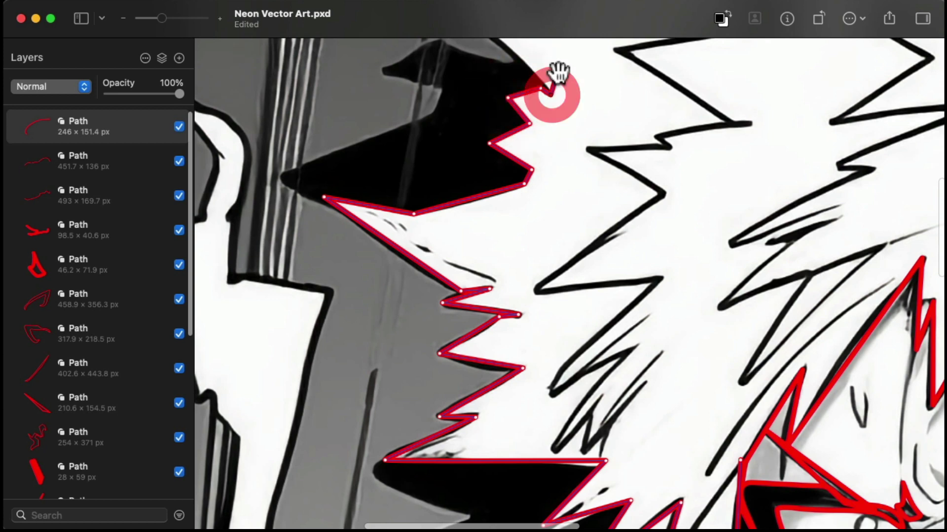
scroll(437, 283, "up", 10)
left_click_drag(433, 274, 383, 261)
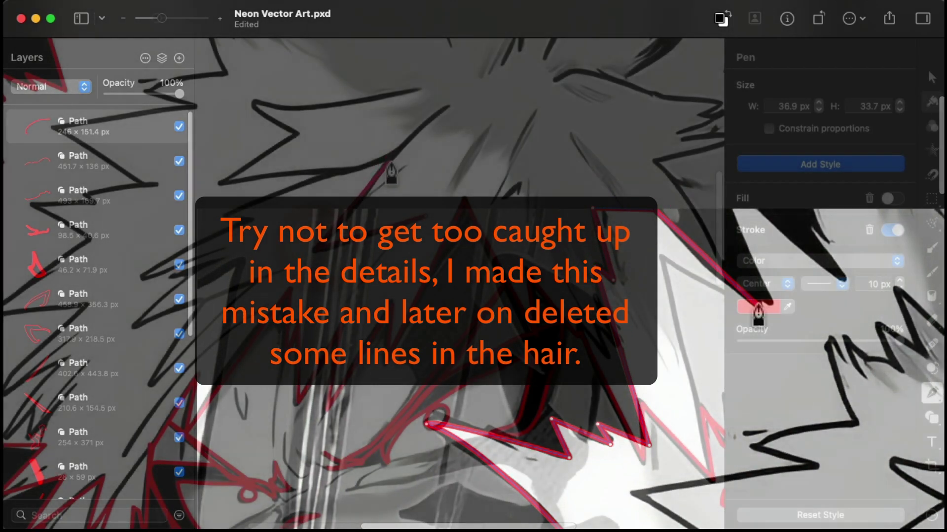
- Trace the forked hair tuft above the forehead as one Pen path and finish it
left_click(447, 105)
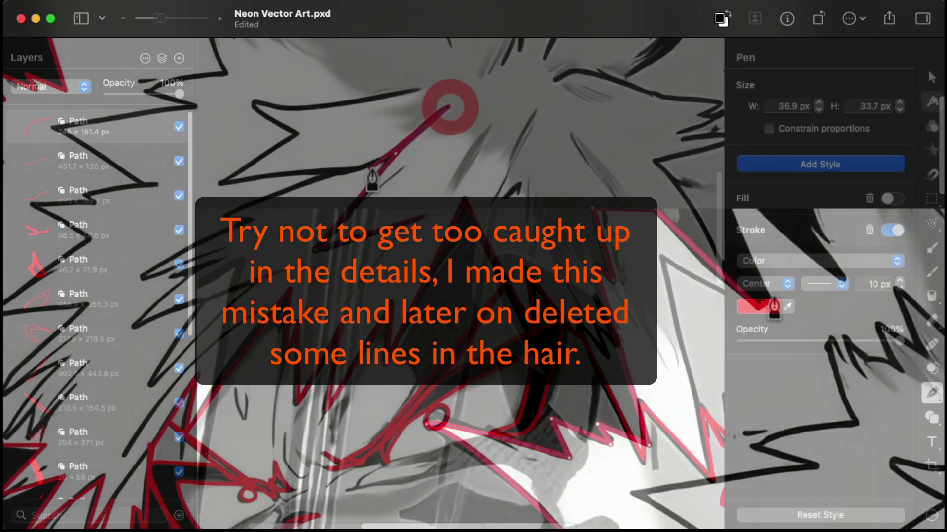
left_click(394, 154)
left_click(333, 174)
left_click(222, 184)
left_click(300, 133)
left_click(251, 102)
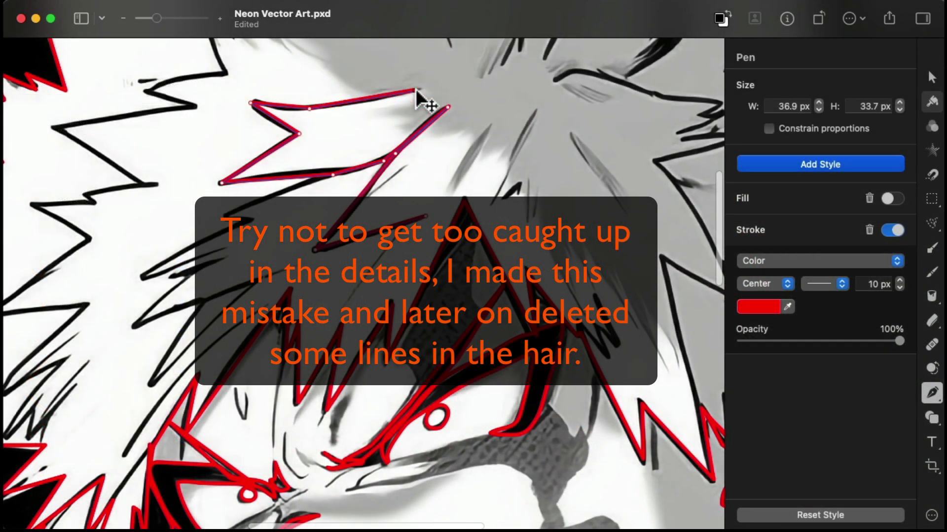
left_click(447, 107)
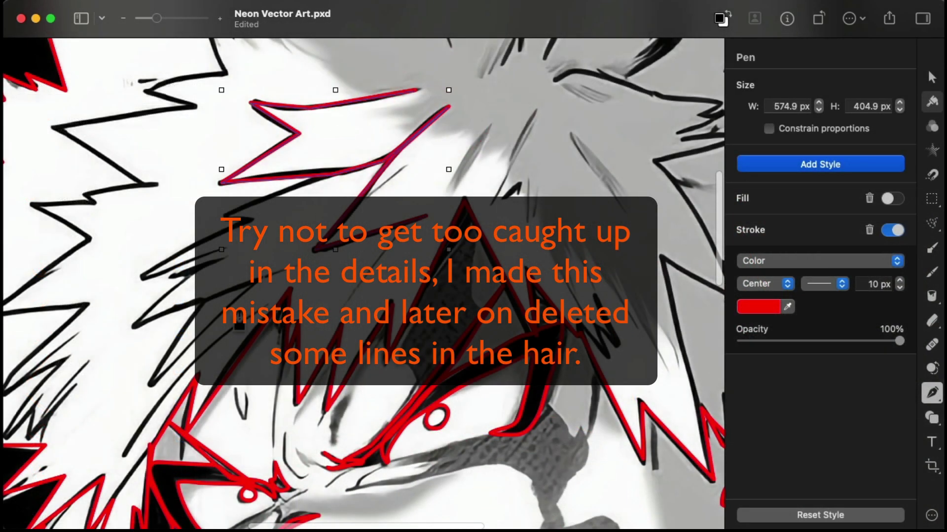
- Trace the narrow zigzag locks directly below the forked tuft with a separate Pen path
left_click(255, 286)
left_click(151, 383)
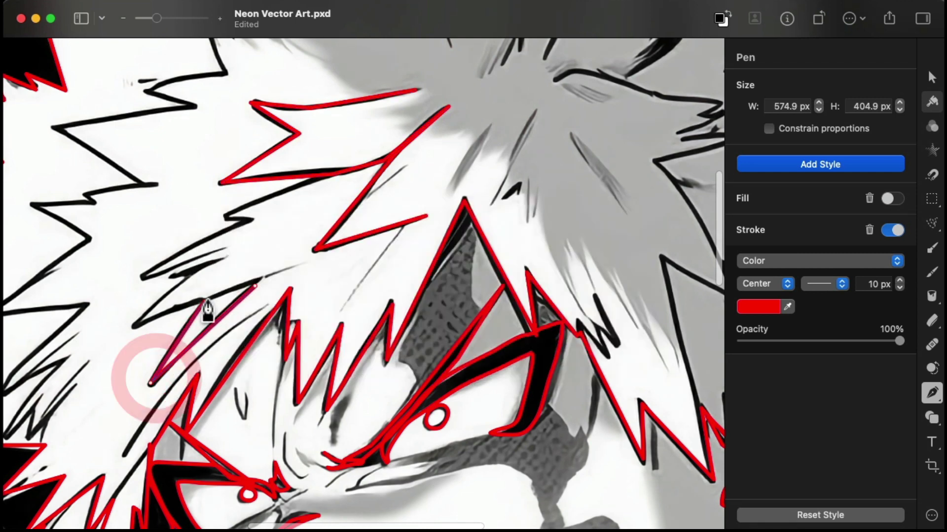
left_click(204, 301)
left_click(135, 324)
left_click(224, 251)
left_click(145, 277)
left_click(225, 212)
left_click(332, 226)
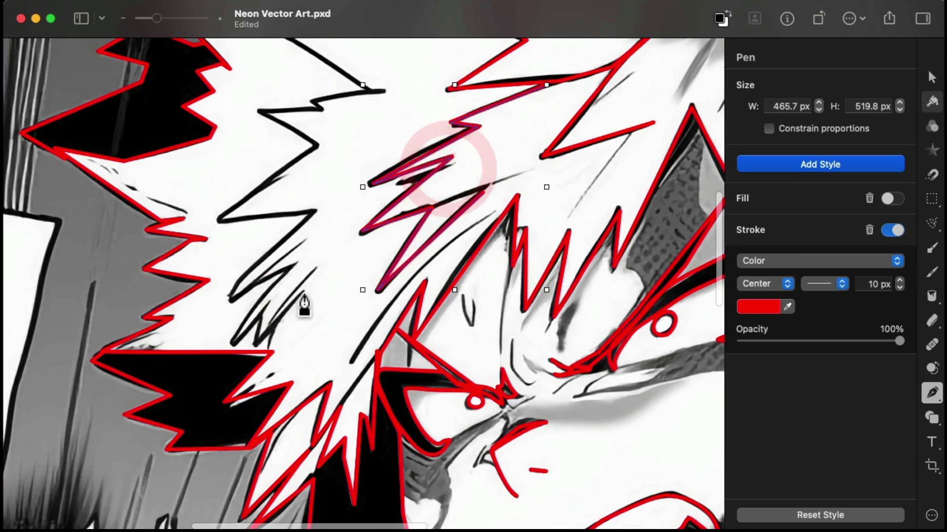
- Trace the inner zigzag hair line from the small locks above the black shape up through the middle of the hair
left_click(249, 340)
left_click(231, 295)
left_click(301, 267)
left_click(315, 212)
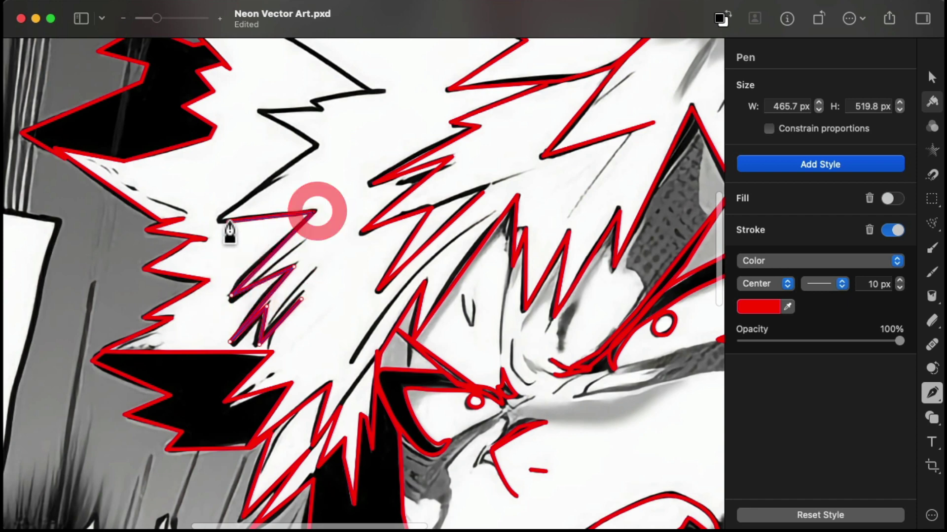
left_click(220, 221)
left_click(321, 145)
left_click(257, 110)
left_click(315, 101)
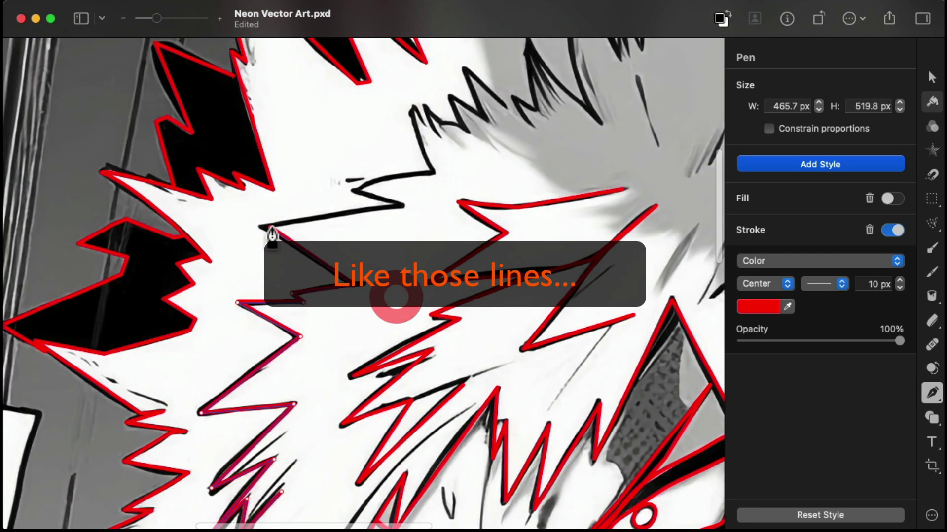
- Extend the inner zigzag hair line up to the small spikes at the grey crown and end the path
left_click(260, 227)
left_click(399, 207)
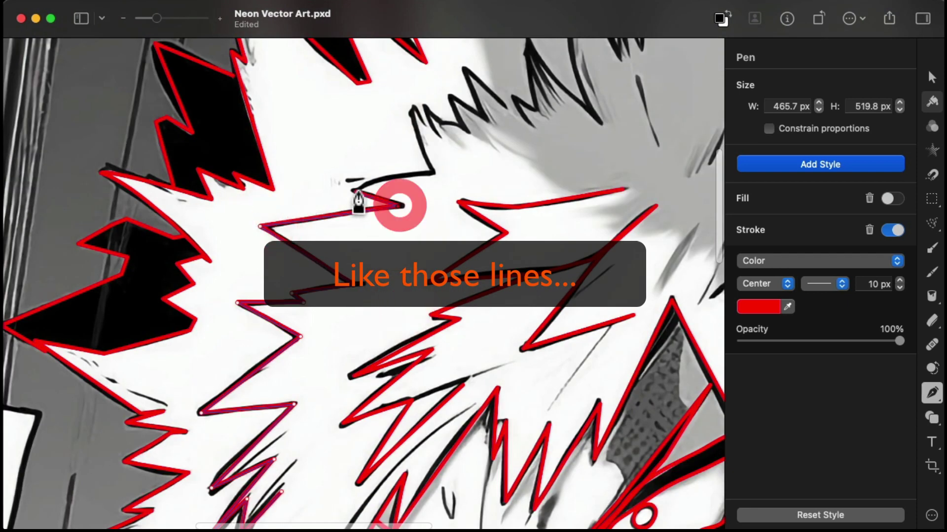
left_click(355, 192)
left_click(431, 172)
left_click(411, 109)
left_click(463, 130)
left_click(457, 96)
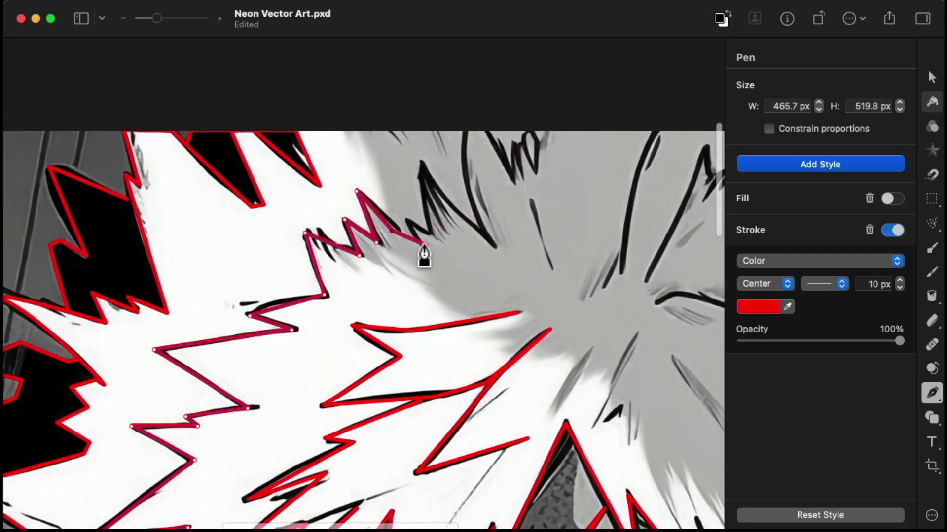
left_click(437, 279)
- Trace the tall pointed spike at the crown and the curved strand rising beside it to the canvas's upper edge
left_click(343, 212)
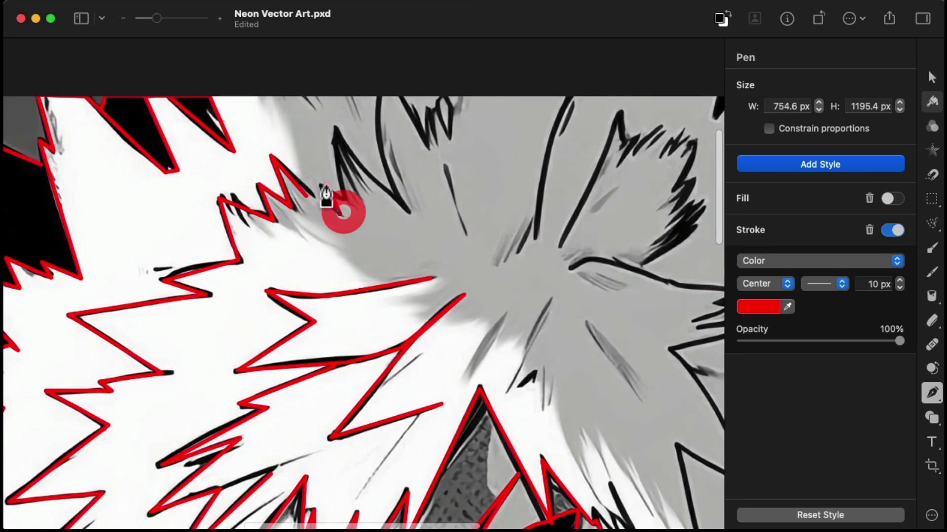
left_click(319, 185)
left_click(340, 204)
left_click(339, 124)
left_click(407, 210)
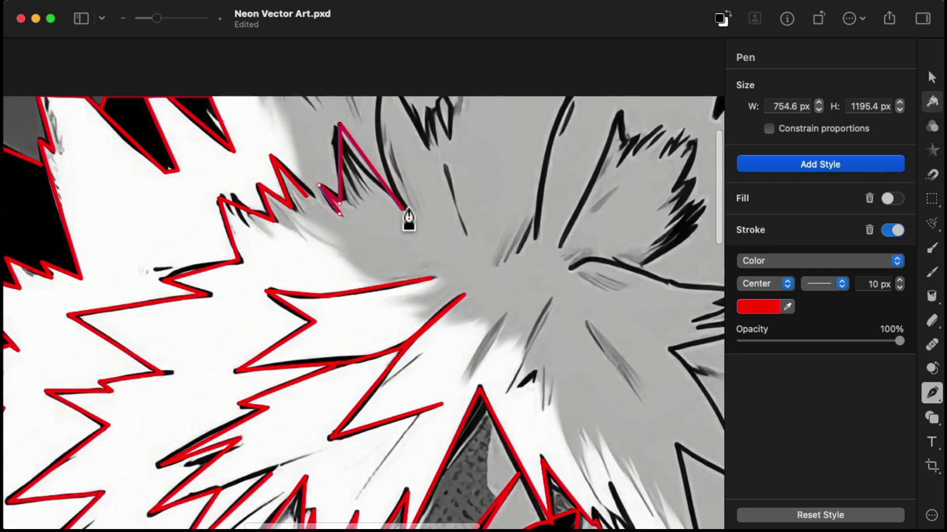
left_click_drag(380, 98, 393, 54)
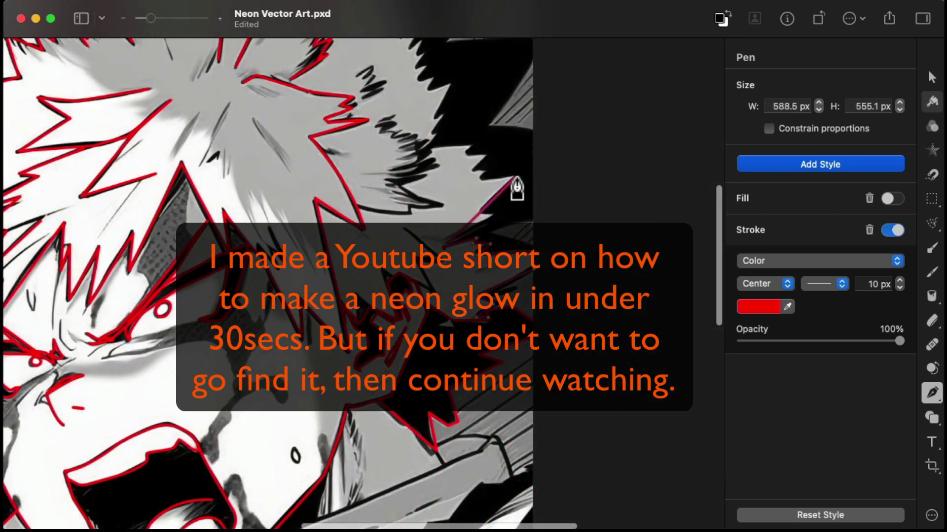
- Trace the outer hair spikes on the ear side of the head, up along the black background
left_click(514, 178)
left_click(465, 171)
left_click(485, 155)
left_click(424, 149)
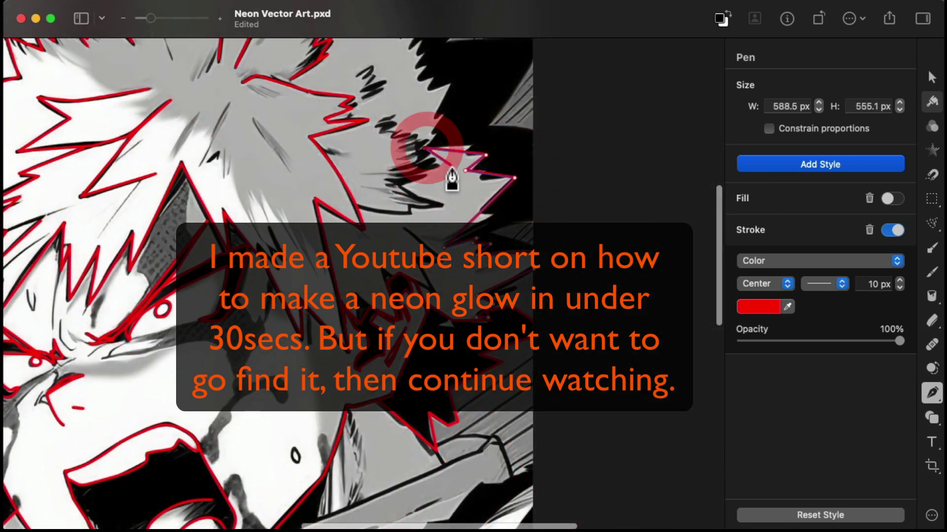
left_click(443, 117)
left_click(432, 115)
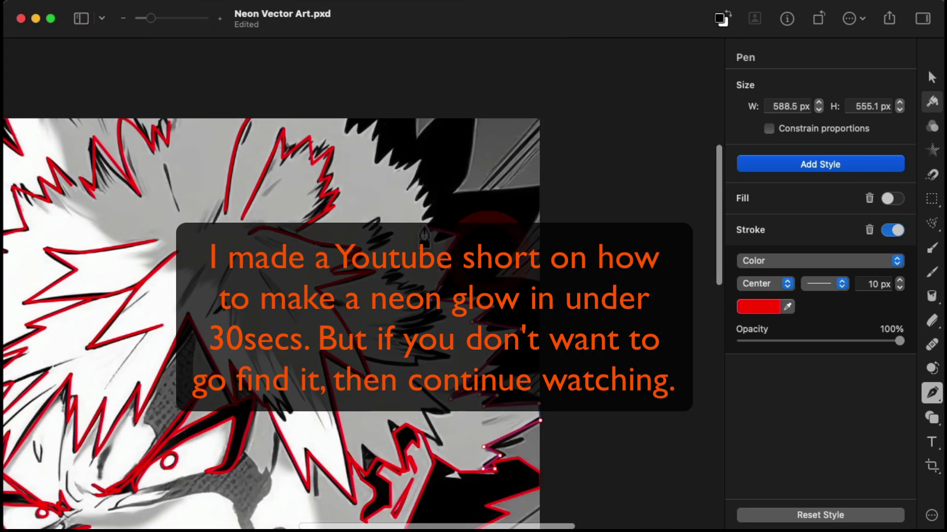
- Continue the outer hair outline through the small upper spikes and finish it at the canvas's top edge
left_click(428, 203)
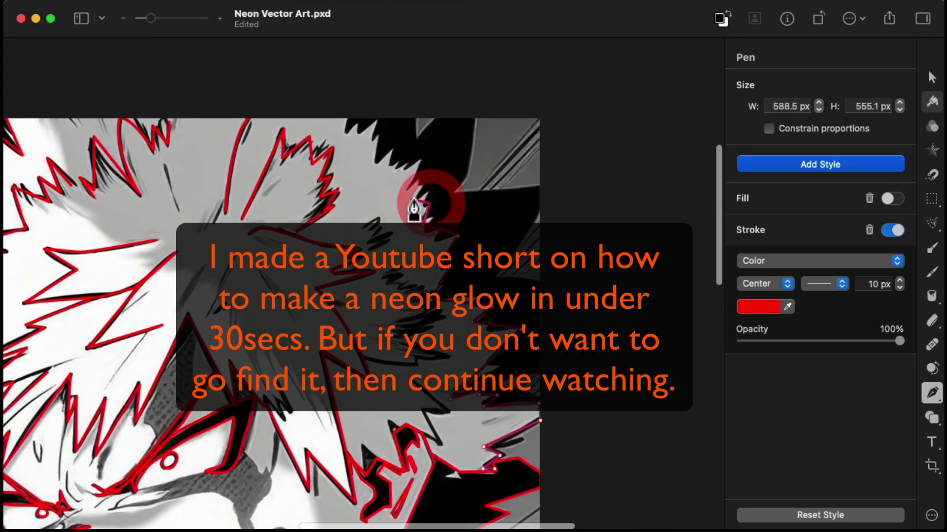
left_click(418, 179)
left_click(421, 159)
left_click_drag(374, 166, 381, 133)
left_click(350, 119)
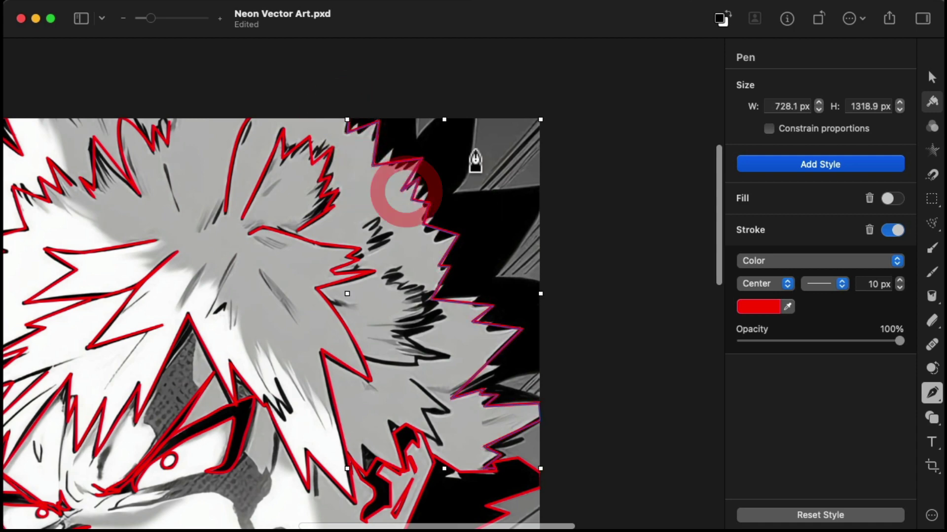
- Outline the black spiked shape behind the hair along the canvas's right edge
left_click(540, 396)
left_click(496, 385)
left_click(540, 372)
left_click(540, 283)
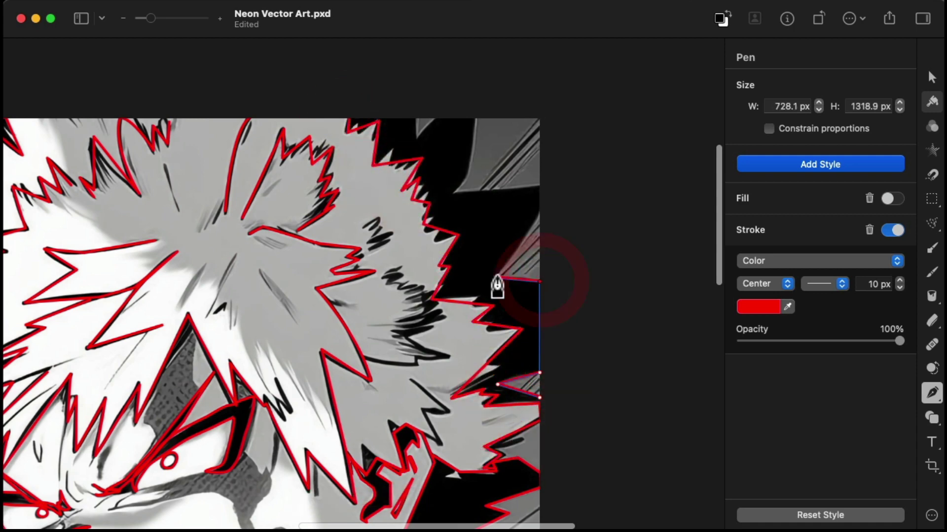
left_click(495, 279)
left_click(540, 209)
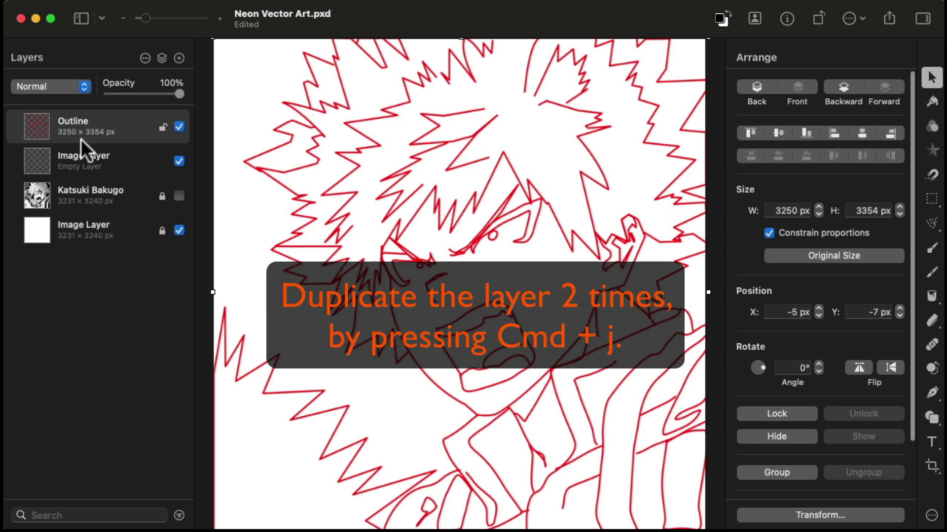
- Duplicate the Outline layer twice and hide the white background layer
key("super+j")
key("super+j")
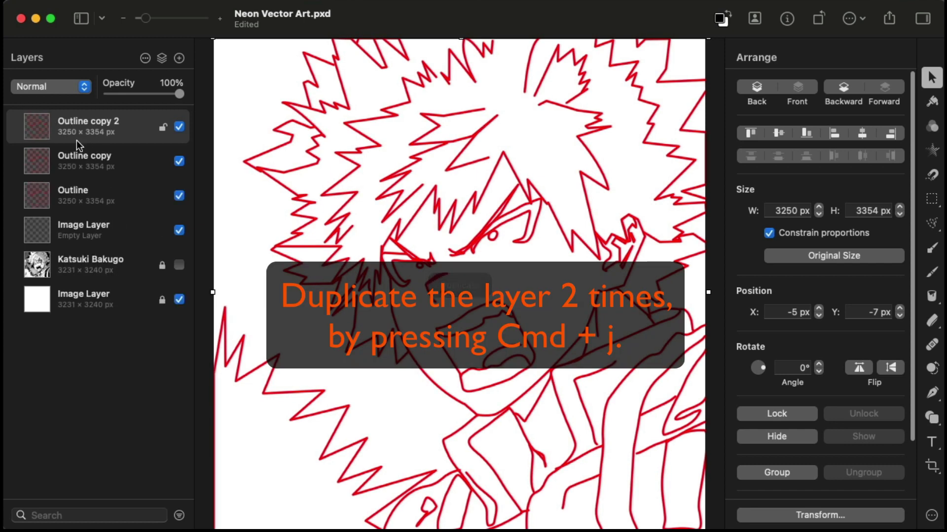
left_click(179, 299)
- Add a white 10 px stroke style to the Outline copy 2 layer
left_click(932, 102)
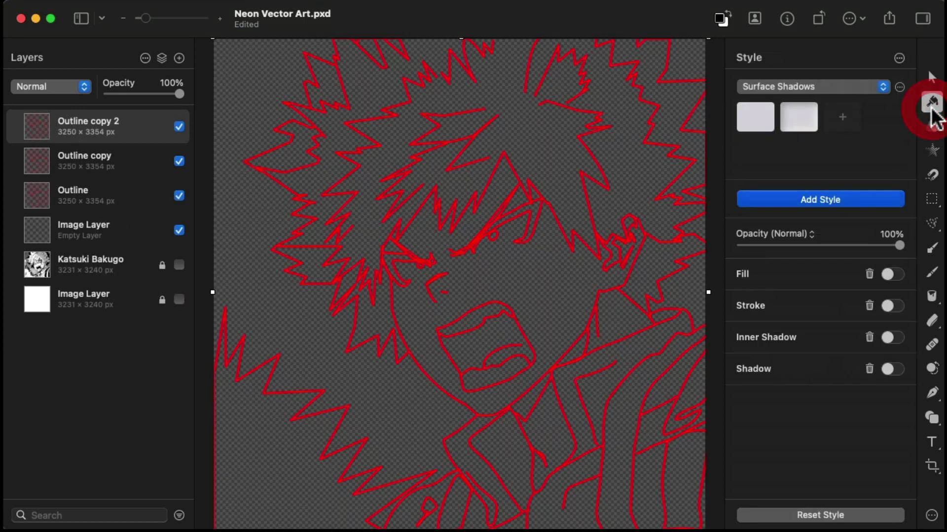
left_click(887, 306)
left_click(769, 382)
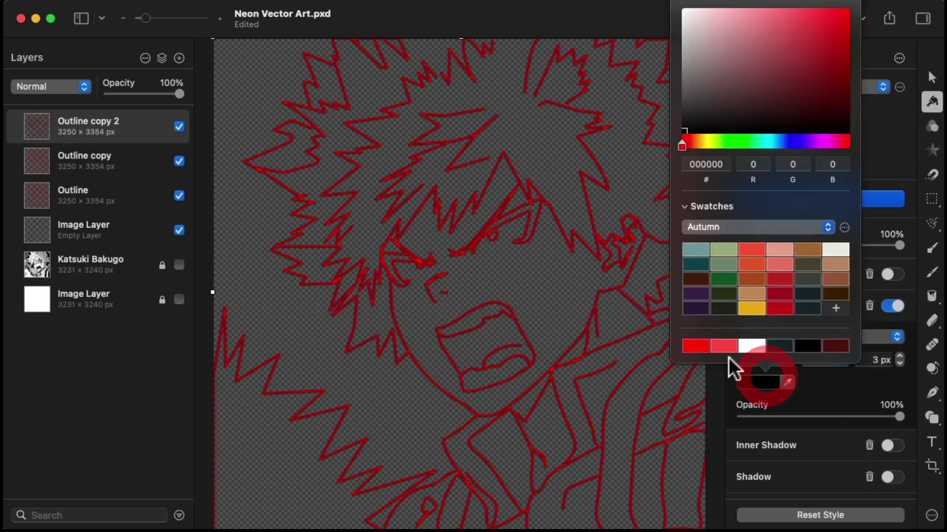
left_click(752, 340)
left_click(874, 360)
left_click(873, 359)
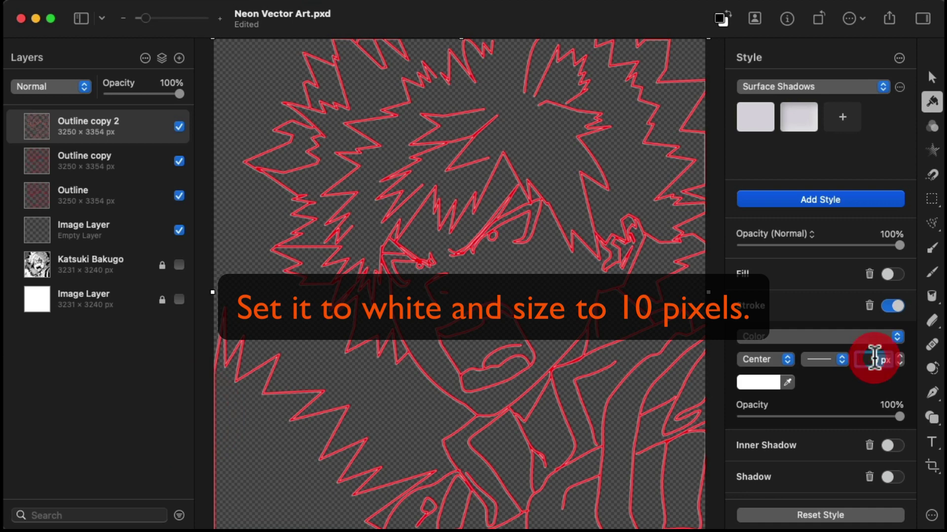
type("10")
key("Return")
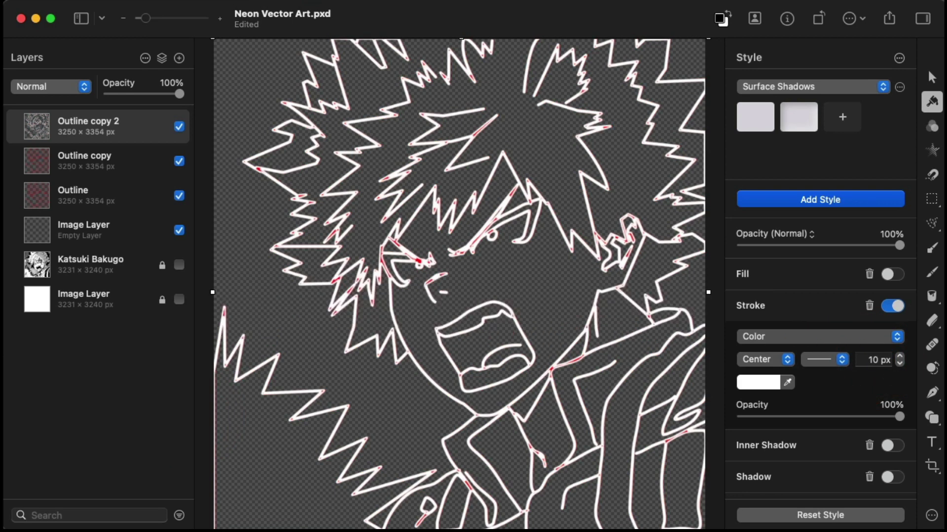
- Add a Gaussian blur effect to the Outline copy 2 layer and set its radius to 6 px
left_click(931, 152)
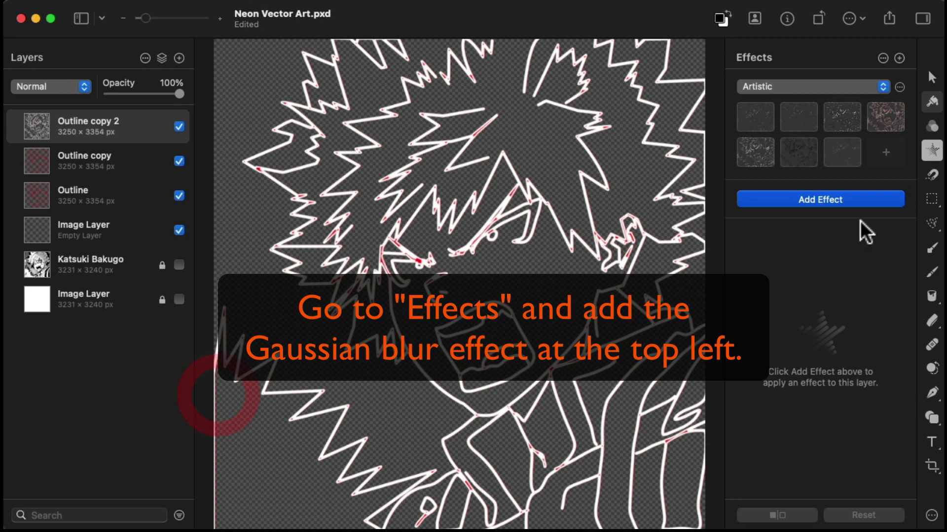
left_click(851, 199)
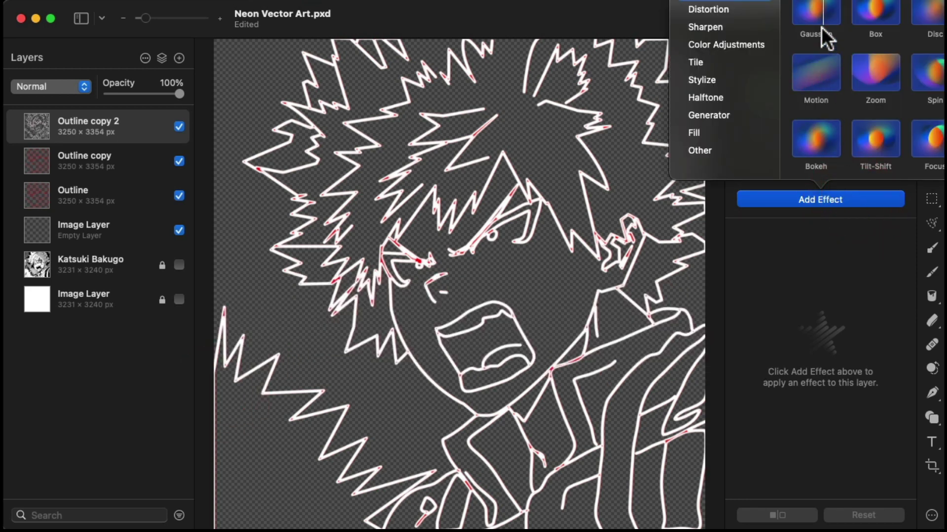
left_click(821, 28)
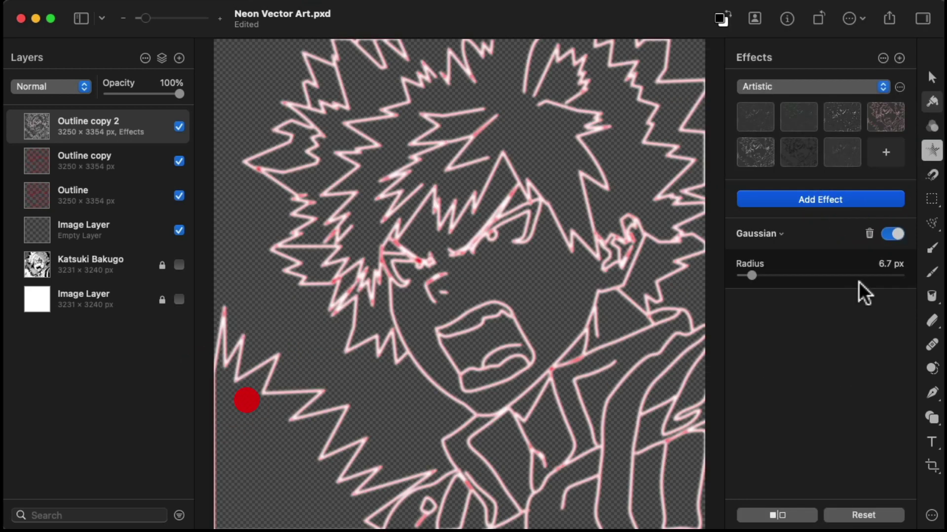
left_click(892, 261)
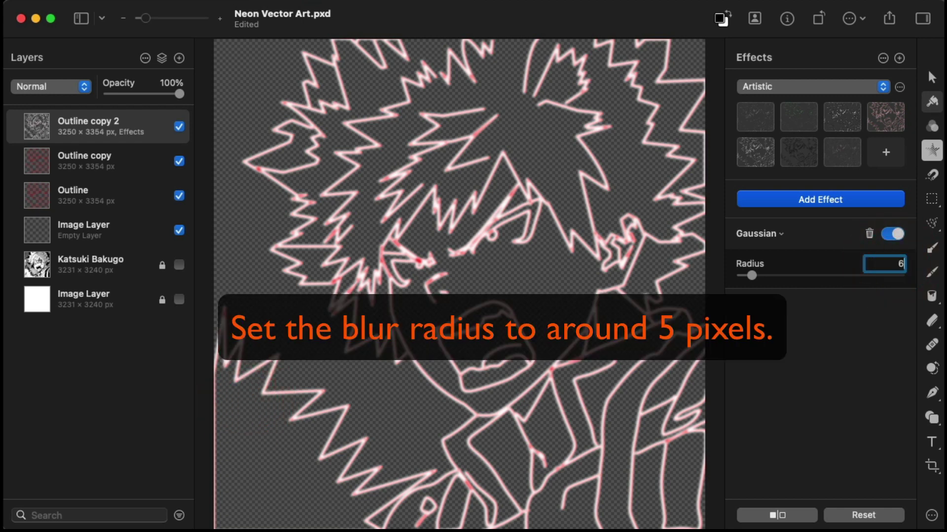
- Add a stroke style to the Outline copy layer and colour it with a bright red swatch
left_click(120, 162)
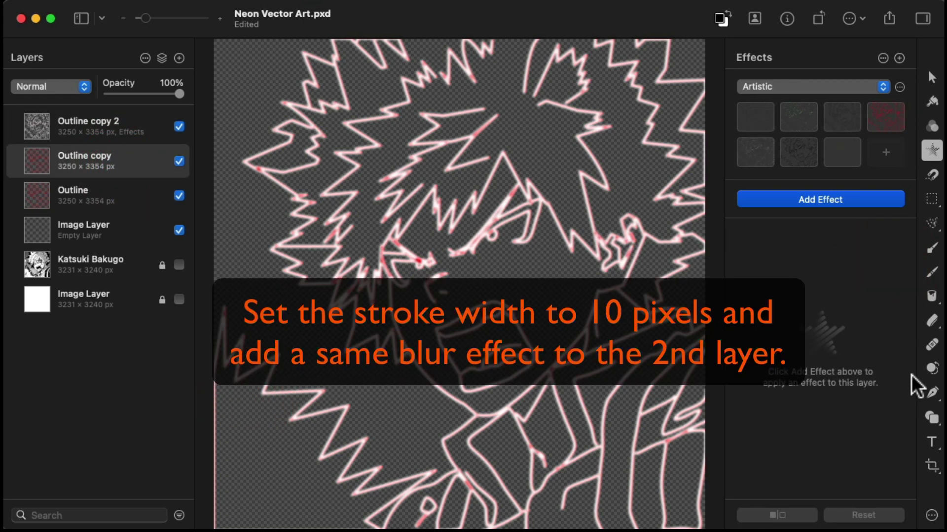
left_click(931, 104)
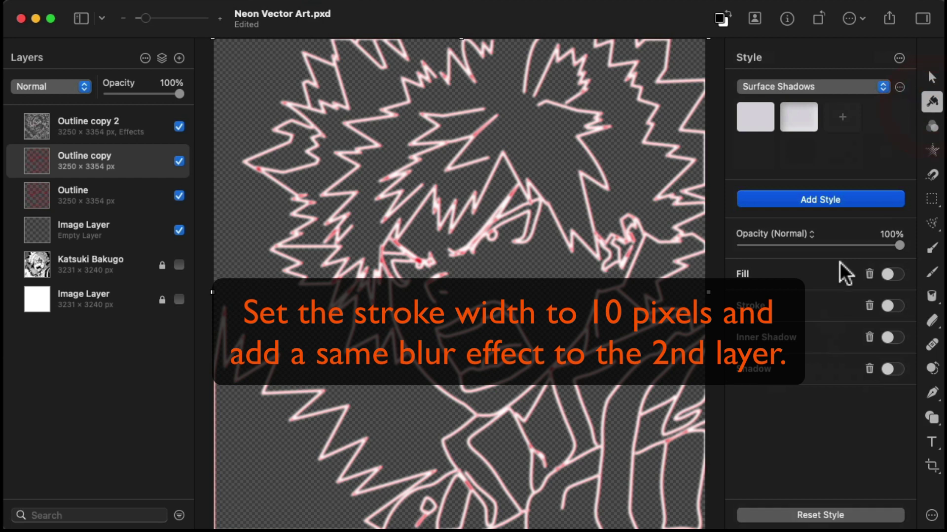
left_click(893, 306)
left_click(764, 382)
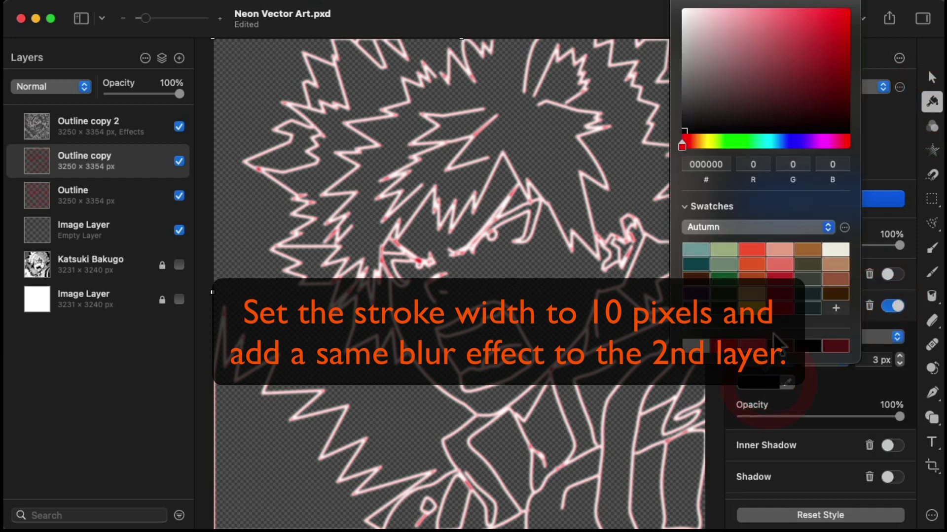
left_click(753, 244)
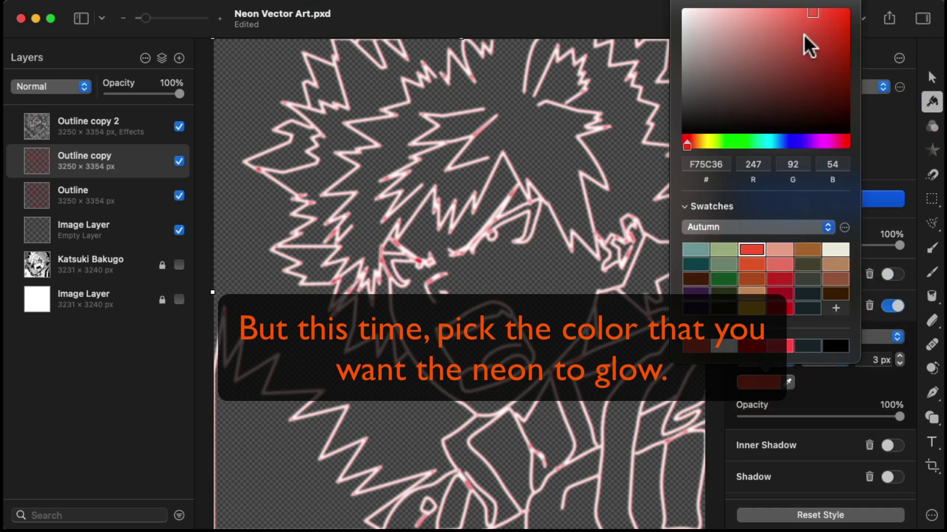
- Add a Gaussian blur effect with a 30 px radius to the Outline copy layer
left_click(827, 199)
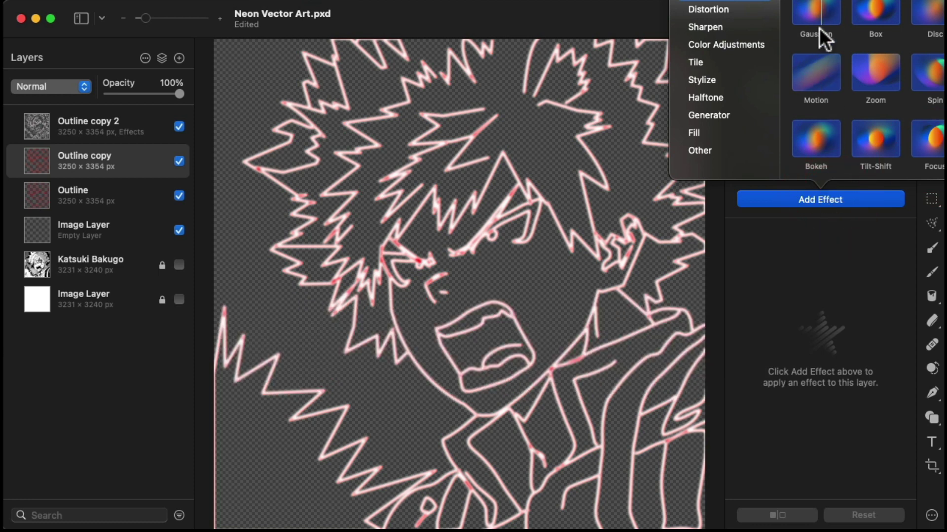
left_click(819, 26)
left_click(884, 263)
type("30.0")
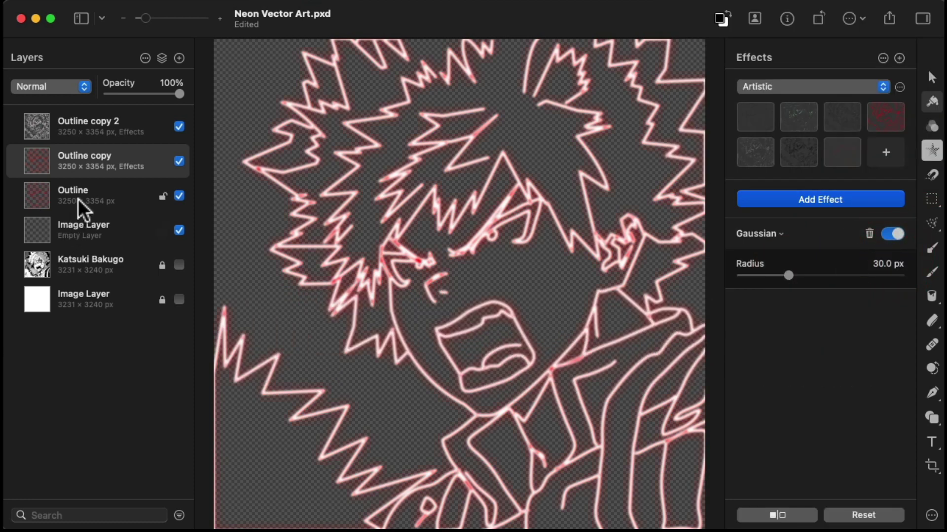
- Give the original Outline layer a red FF3200 stroke style with a width of 40 px
left_click(78, 200)
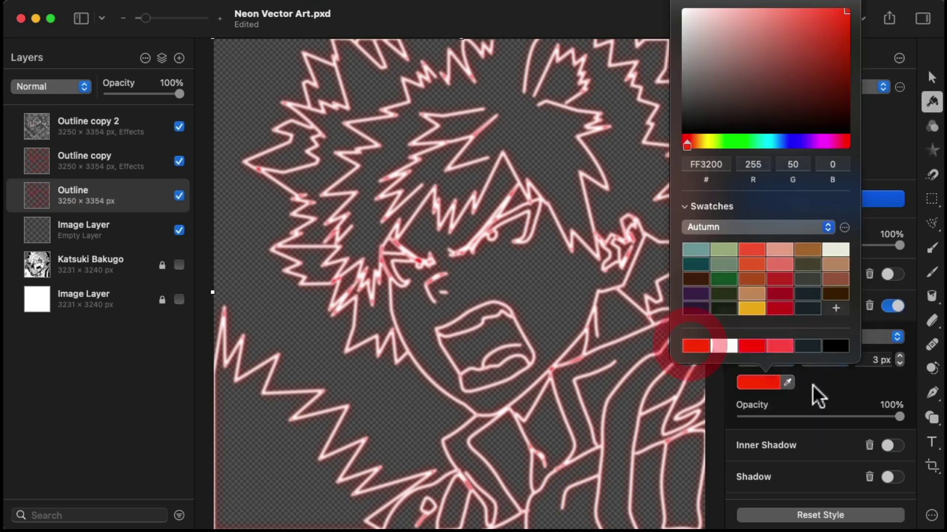
left_click(812, 384)
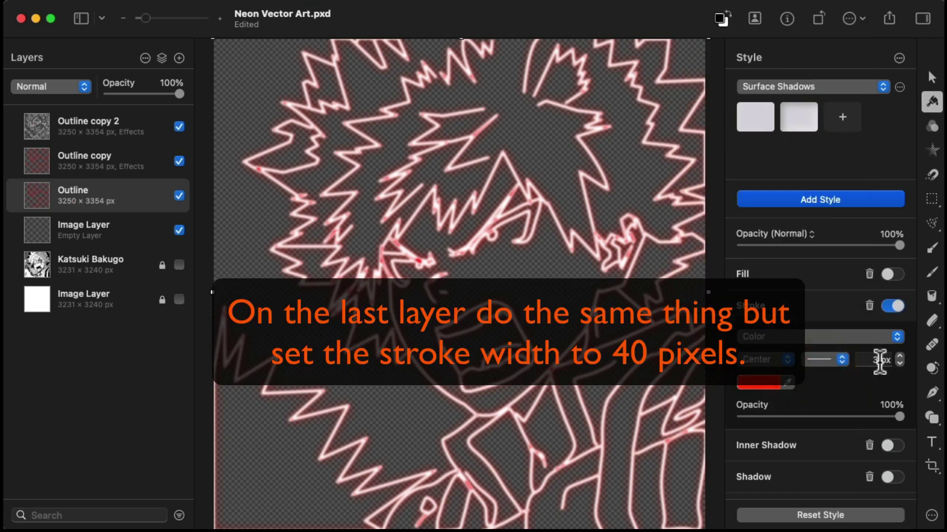
key("Return")
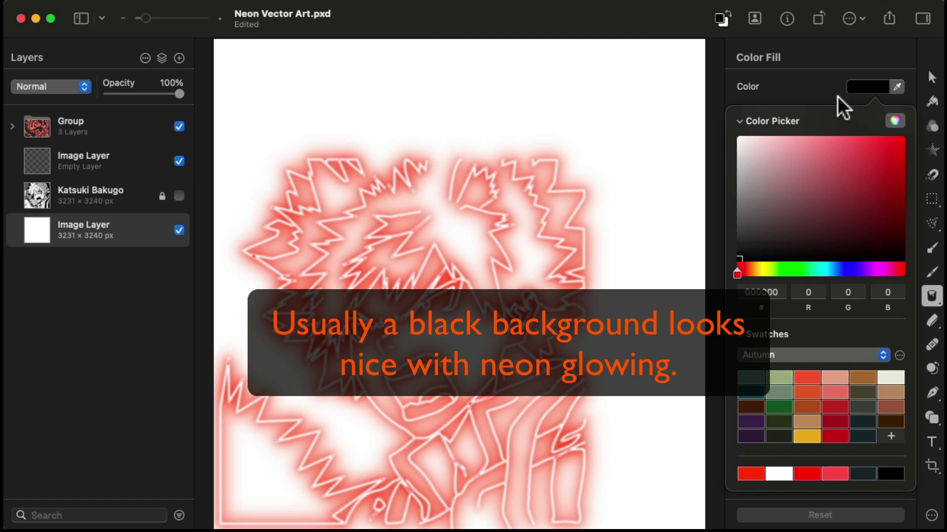
- Fill the white background image layer with black
left_click(838, 97)
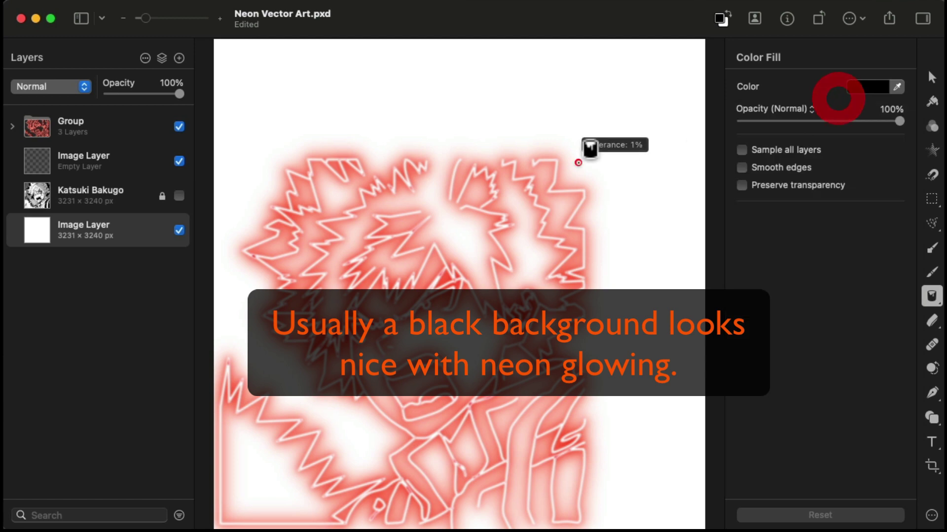
left_click(581, 161)
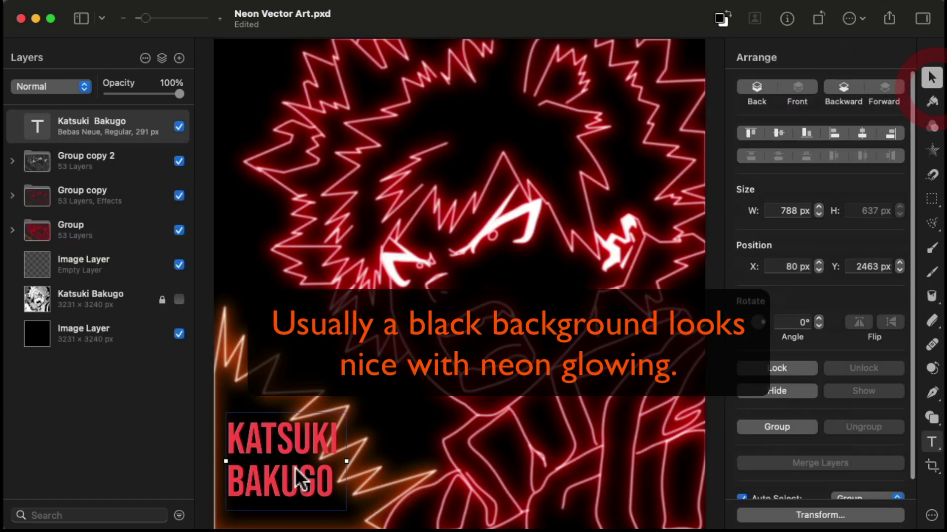
- Move the KATSUKI BAKUGO title slightly lower and convert its text layer into a shape
mouse_move(302, 482)
left_mouse_down()
mouse_move(311, 504)
mouse_move(301, 490)
left_mouse_up()
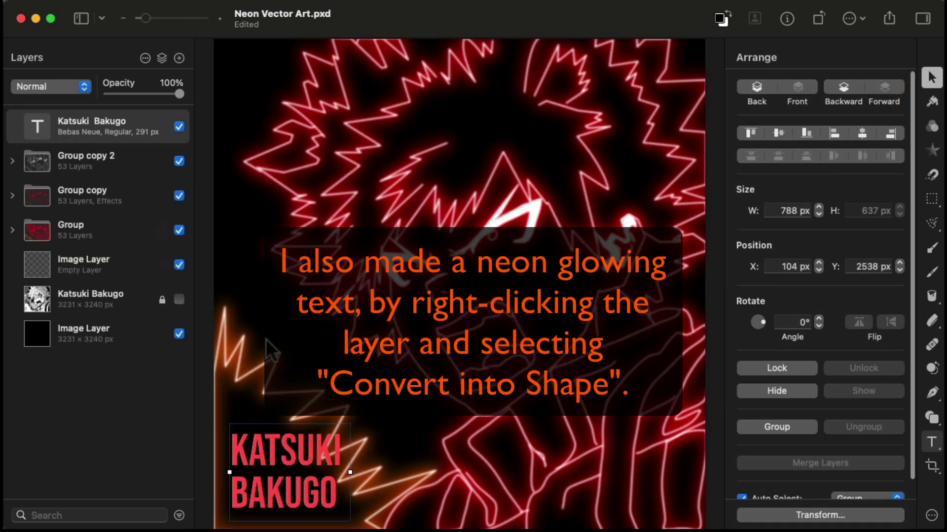
right_click(75, 127)
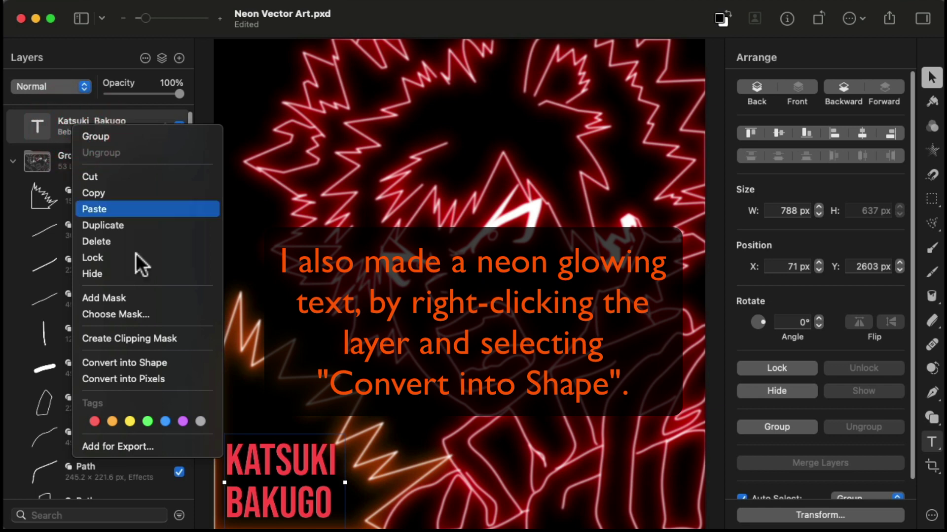
left_click(197, 363)
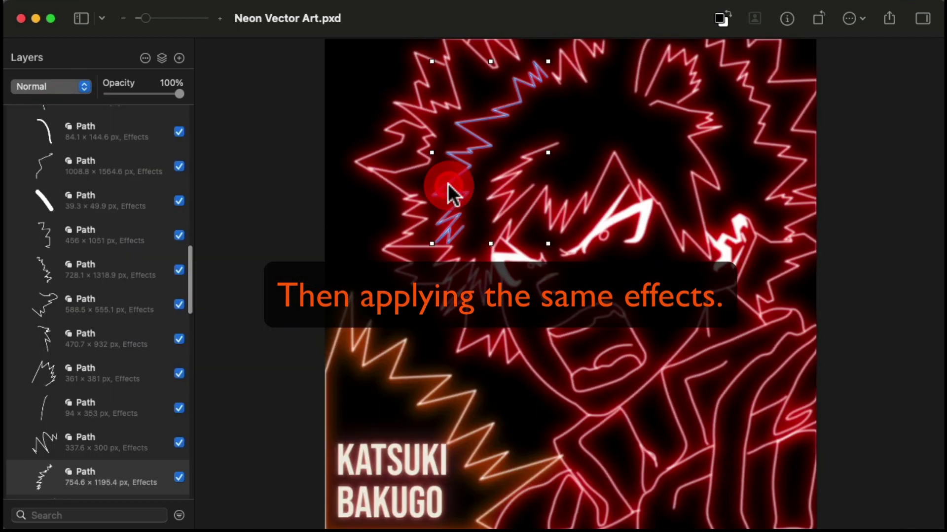
- Delete the long jagged hair path between the outer hair outline and the forehead strands, leaving the artwork deselected
left_click(448, 184)
key("Delete")
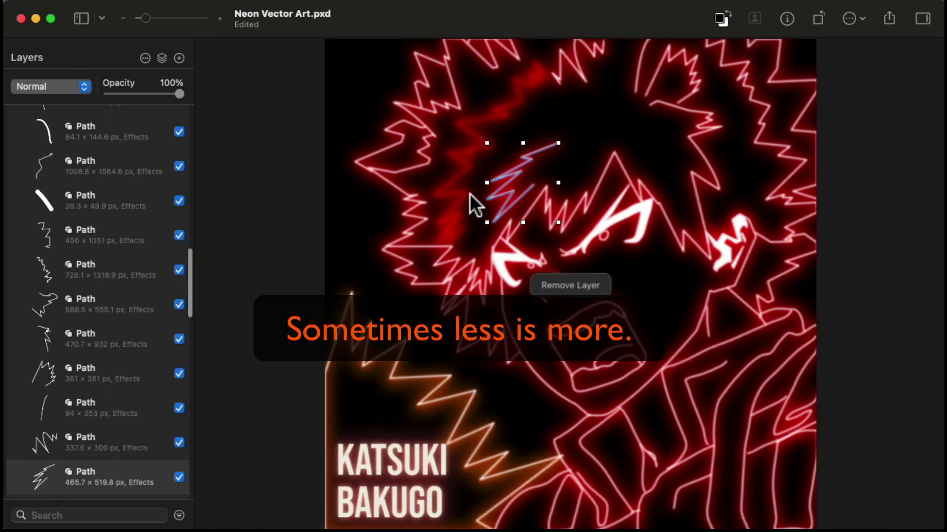
left_click(901, 277)
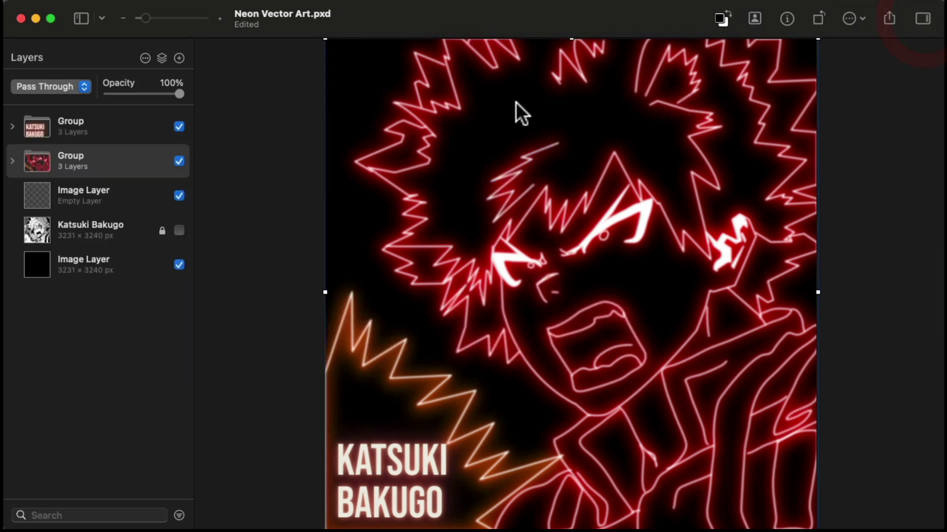
left_click(267, 143)
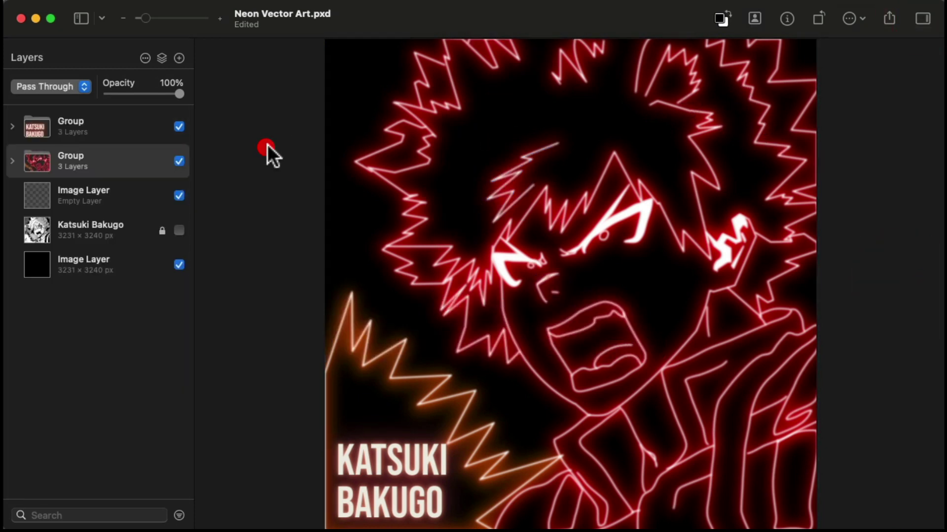